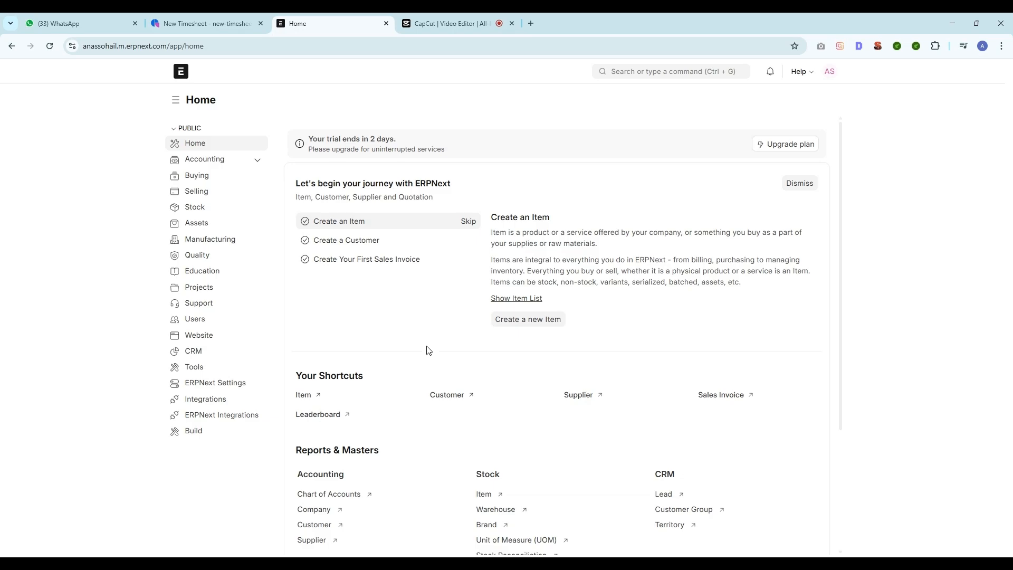
Open the Timesheet list through the search and return to the Home workspace
click(635, 71)
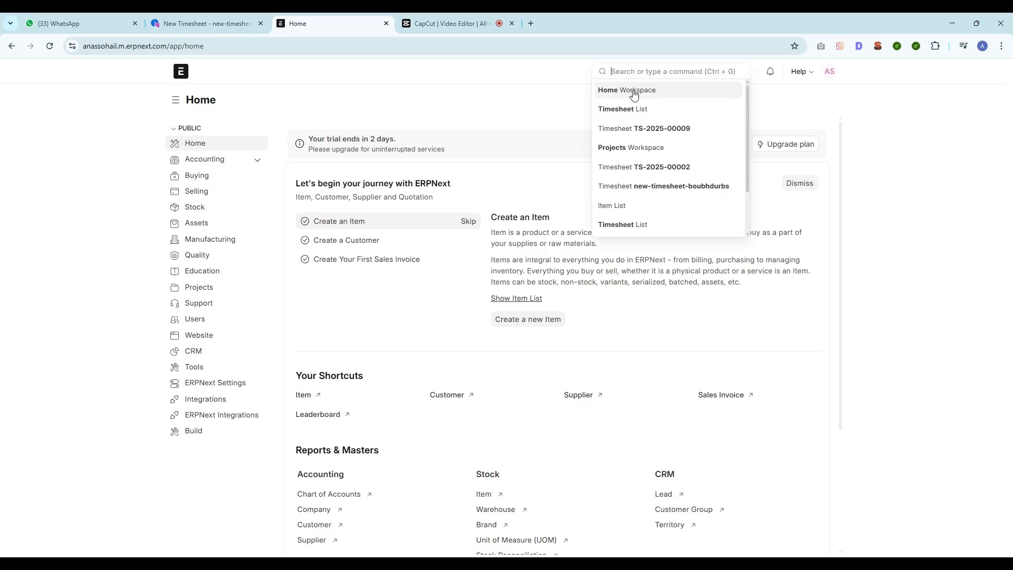
click(624, 108)
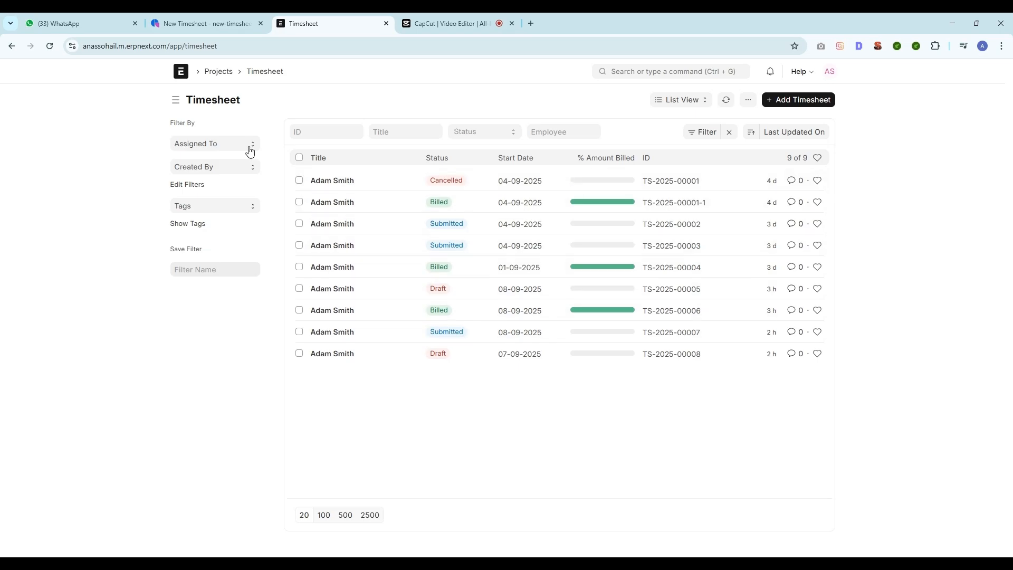
click(182, 74)
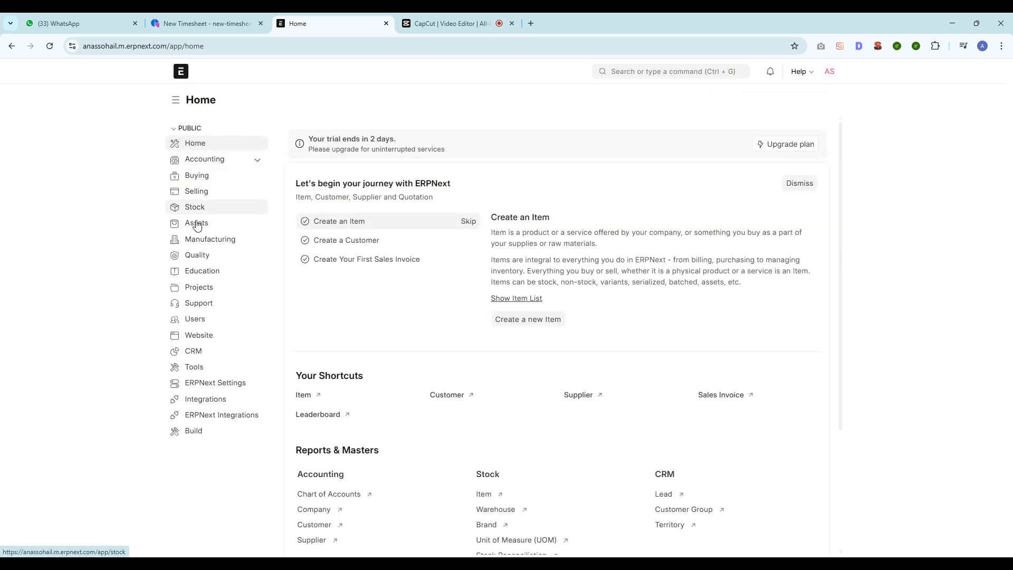
Start a new timesheet from the Timesheet list of the Projects workspace
click(195, 289)
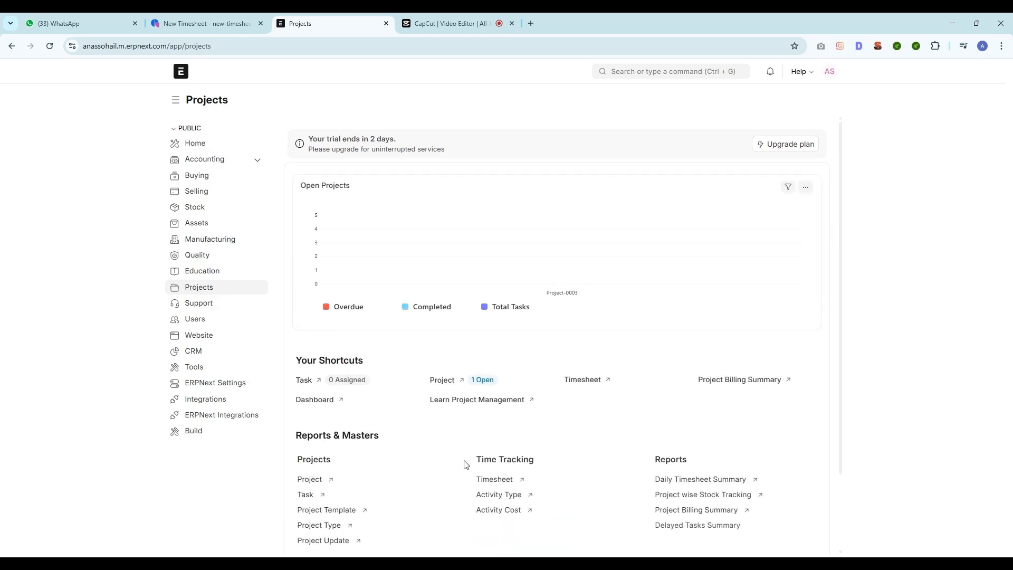
drag(529, 463, 471, 464)
click(494, 480)
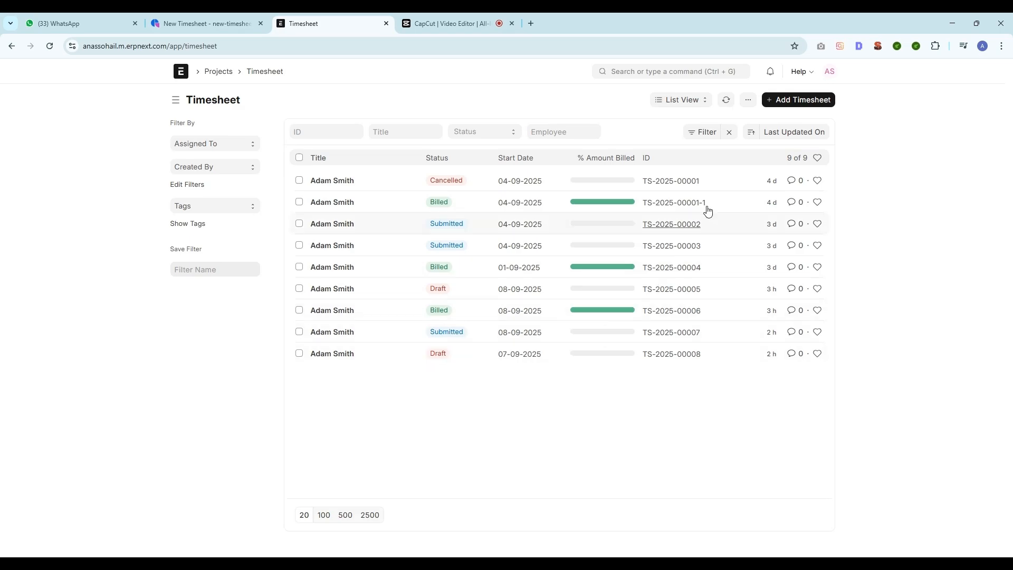
click(795, 103)
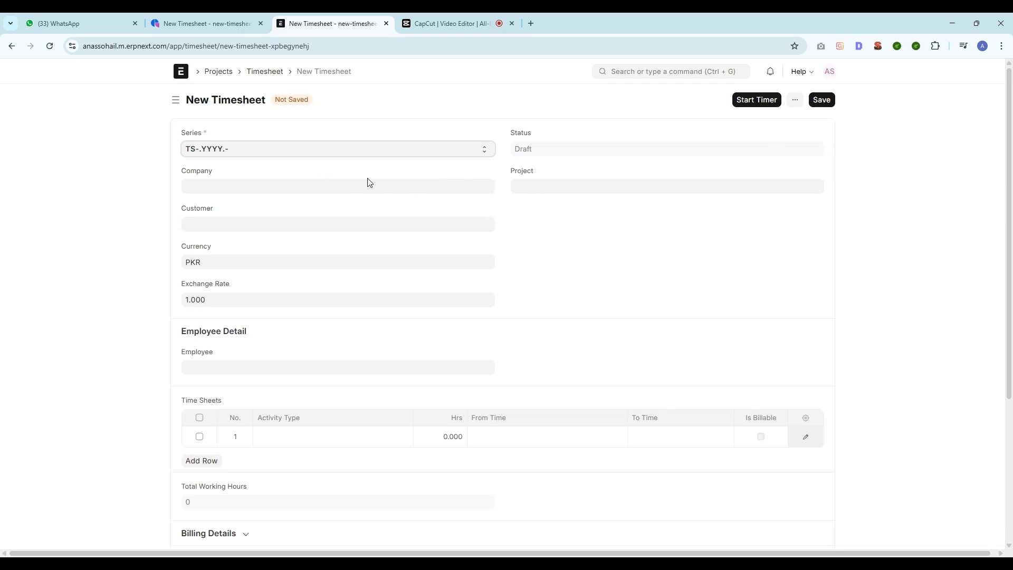
Assign the timesheet to Project-0003, company Frappe Partner and customer Innovation Corp
click(539, 186)
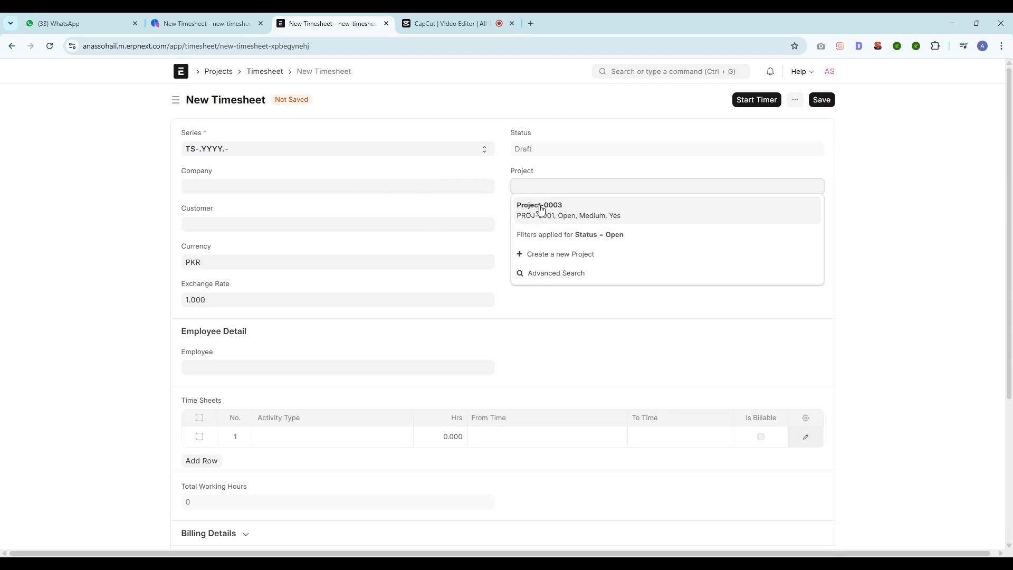
click(539, 207)
click(327, 187)
click(285, 205)
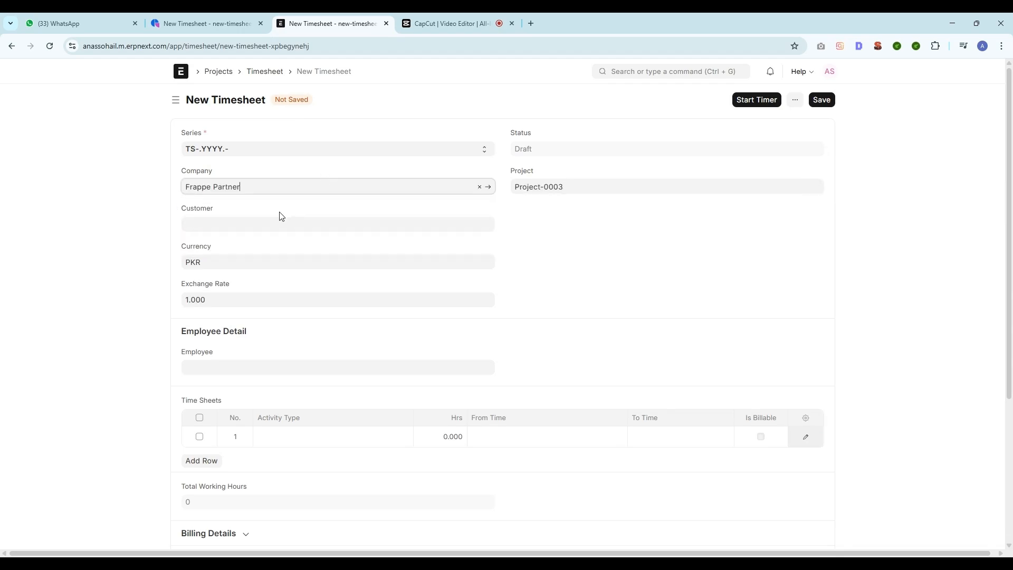
click(264, 223)
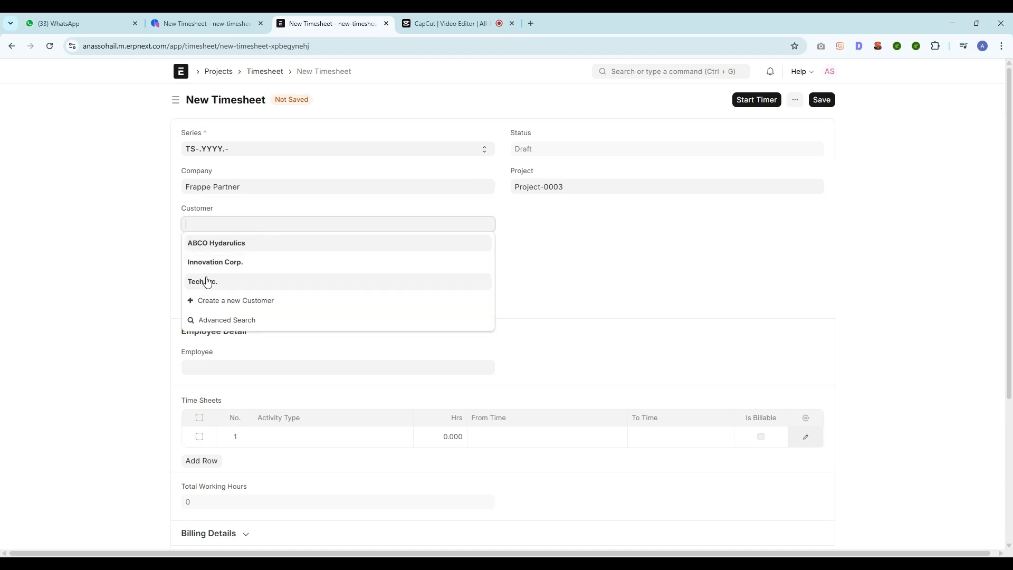
click(215, 264)
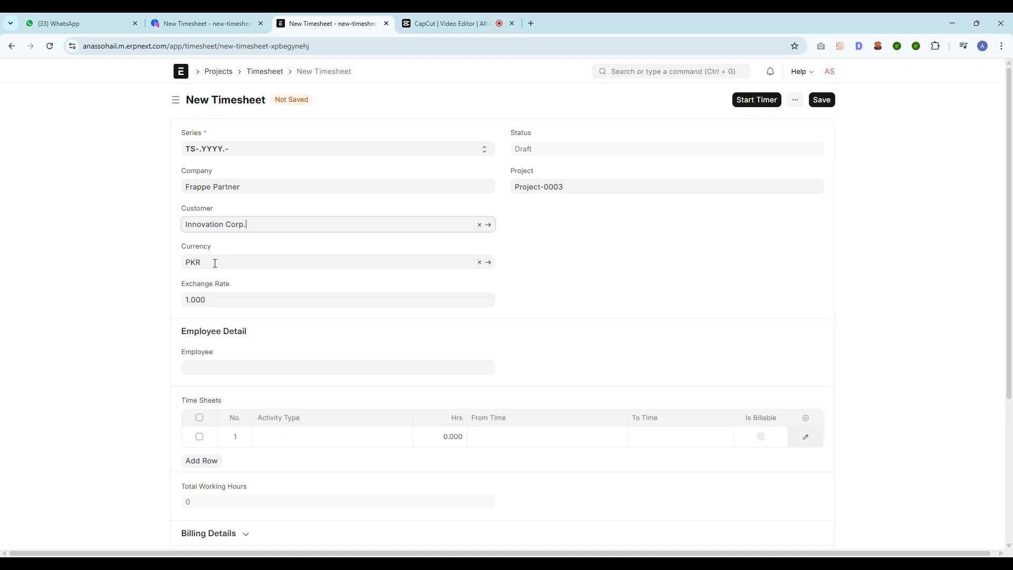
Select the Marketing department employee for the timesheet and check the fetched employee details
click(263, 367)
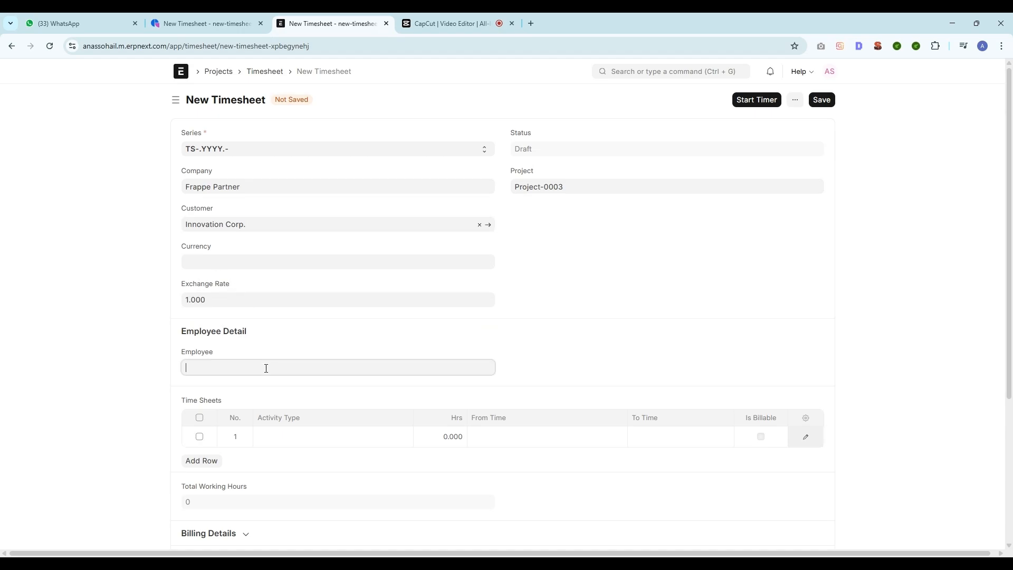
click(234, 397)
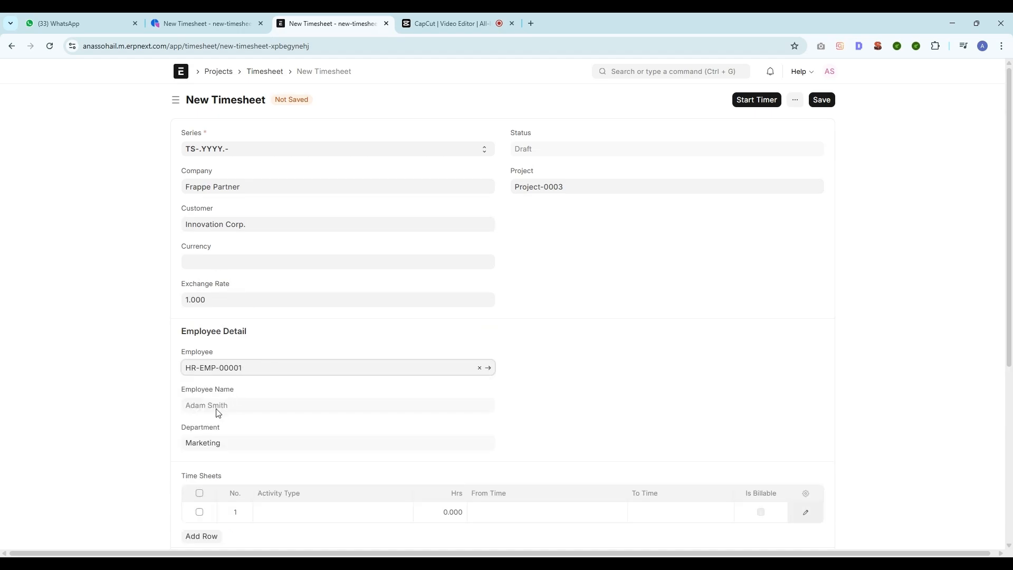
drag(179, 428, 230, 432)
click(173, 437)
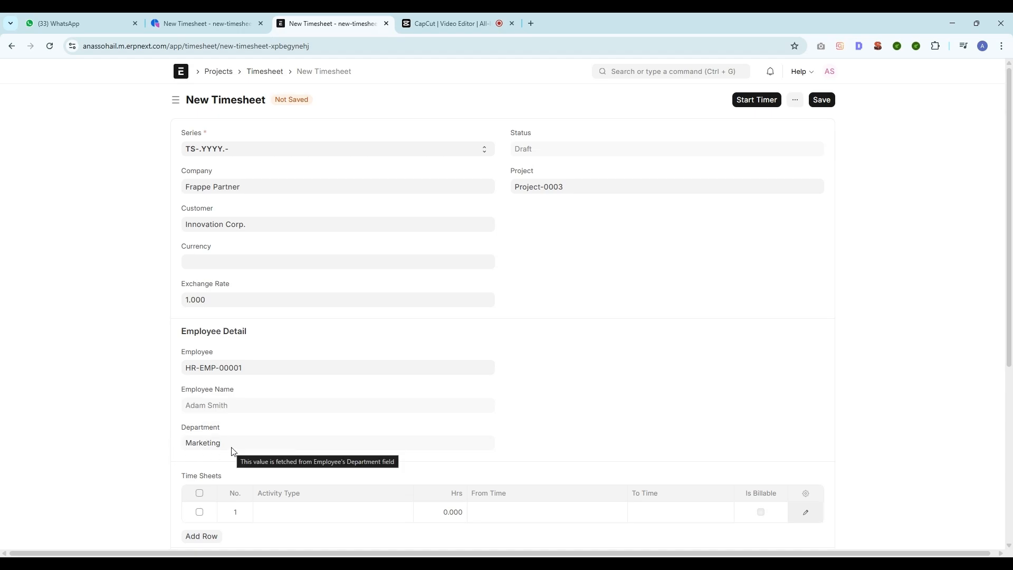
scroll(196, 442, down, 2)
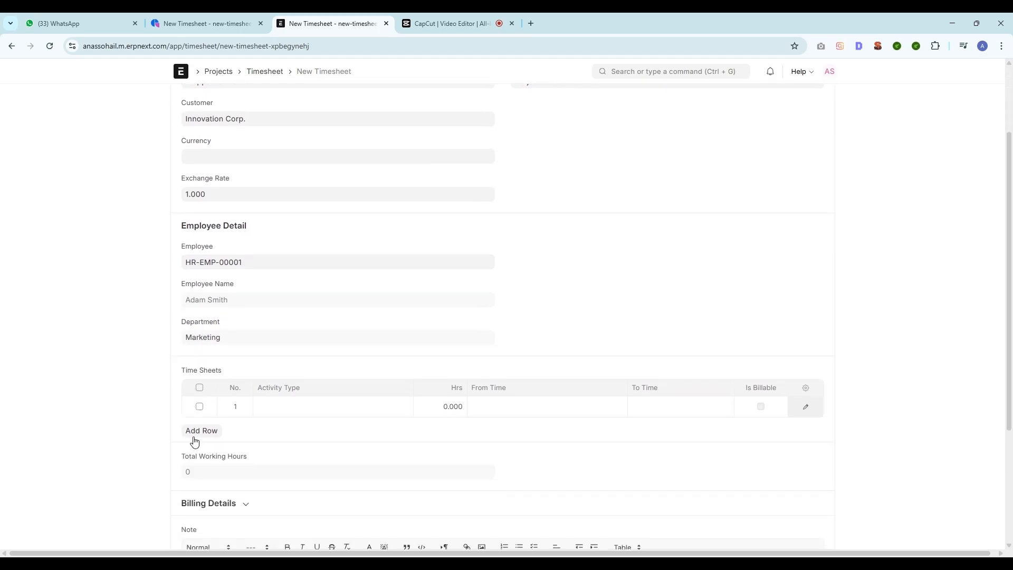
click(273, 411)
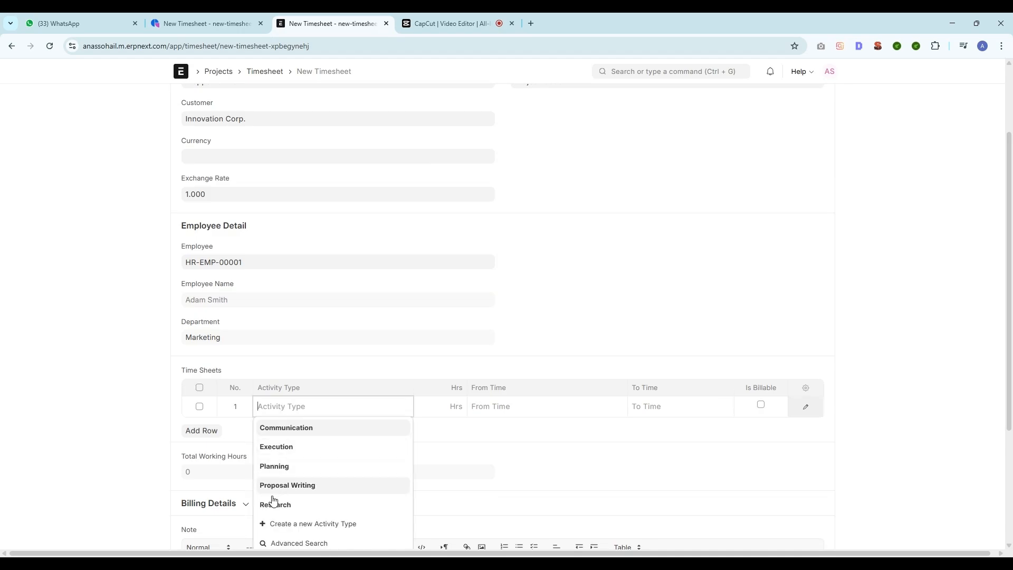
click(273, 504)
click(471, 414)
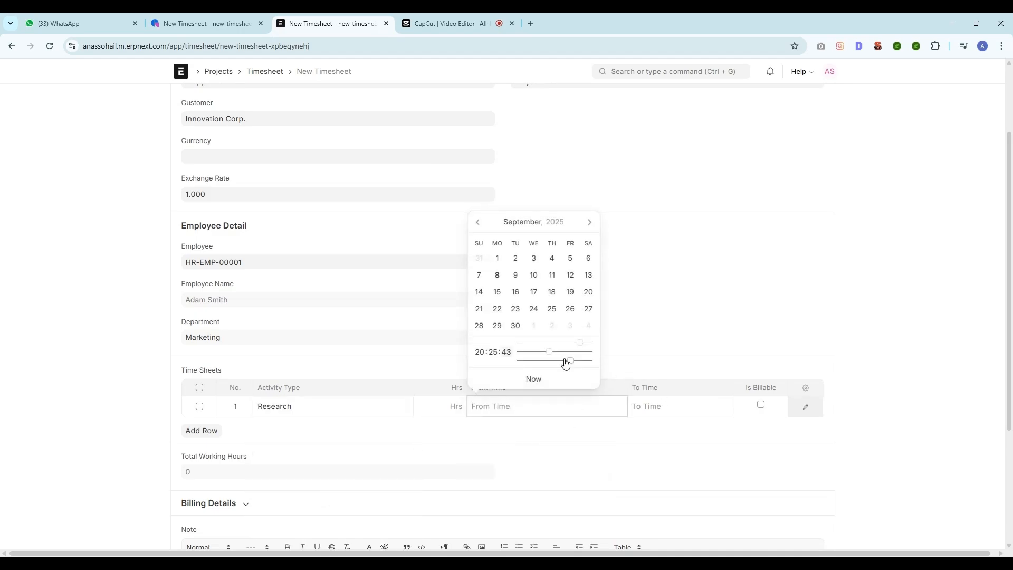
click(516, 275)
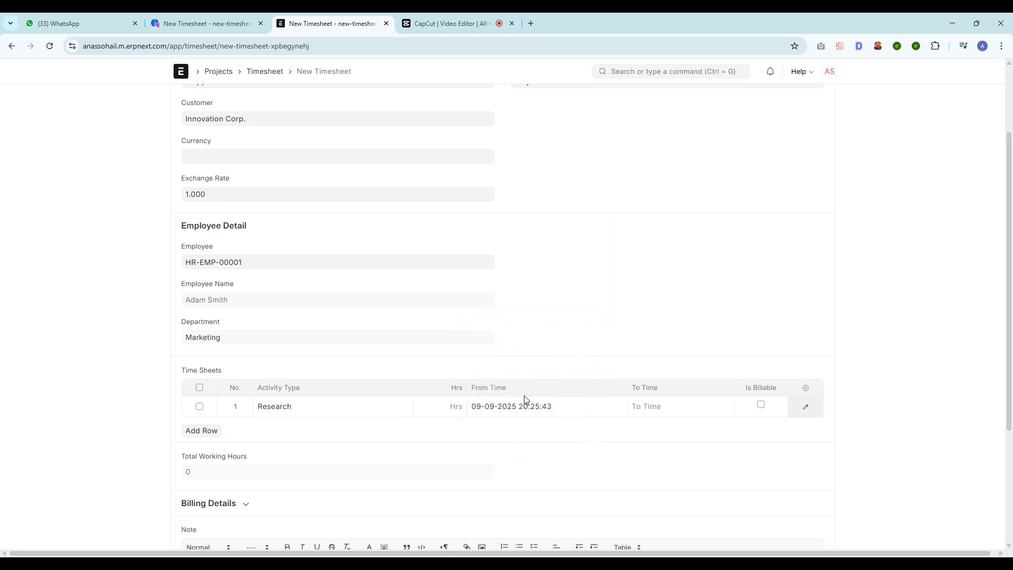
click(544, 407)
drag(580, 342, 466, 356)
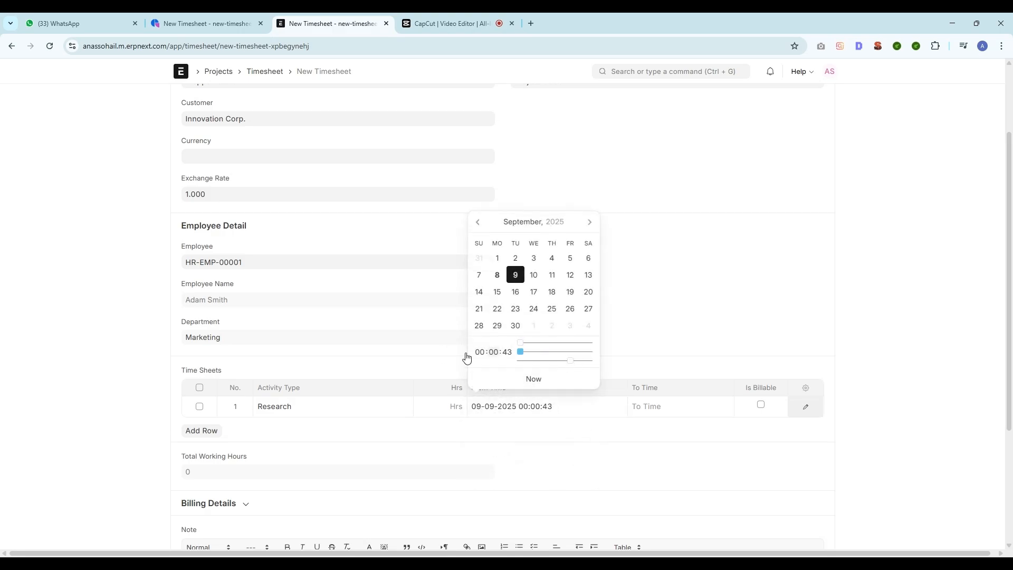
drag(570, 360, 459, 368)
click(649, 406)
click(676, 274)
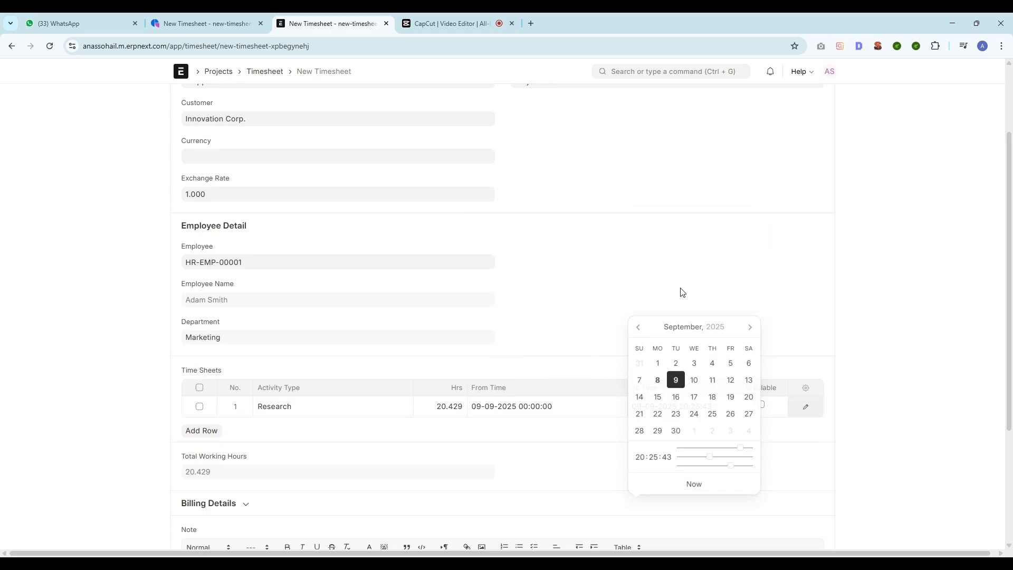
click(707, 407)
click(697, 344)
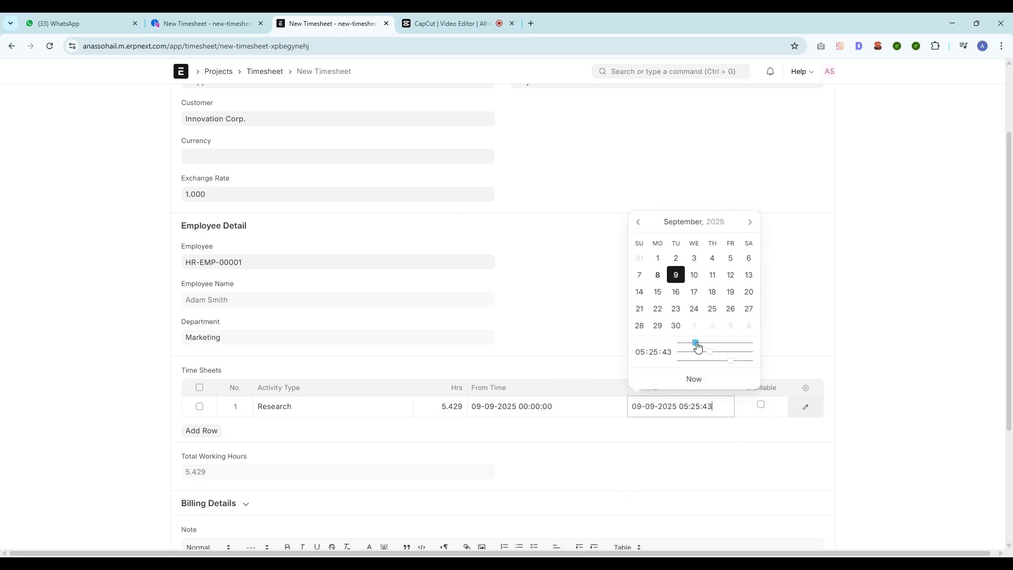
drag(710, 352, 678, 361)
Expand the Billing Details and examine the total billable hours and total billable amount
scroll(480, 448, down, 3)
click(240, 346)
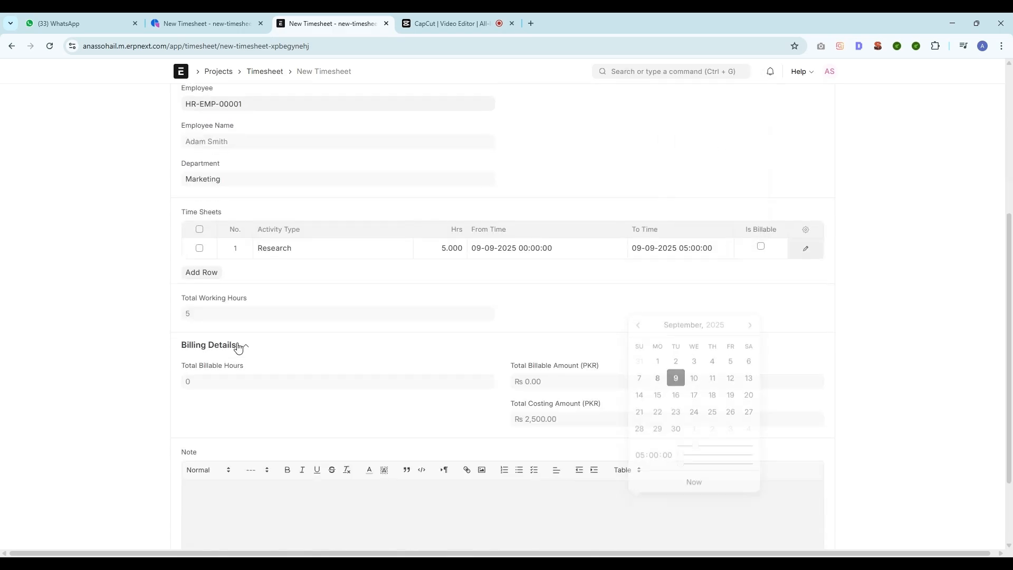
drag(179, 366, 244, 370)
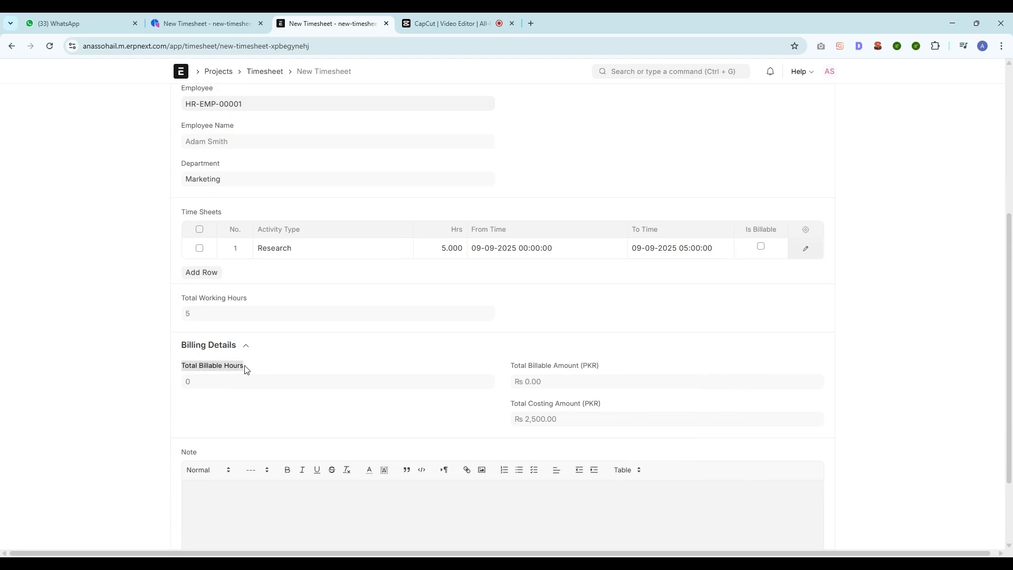
click(244, 370)
drag(507, 365, 603, 367)
click(543, 371)
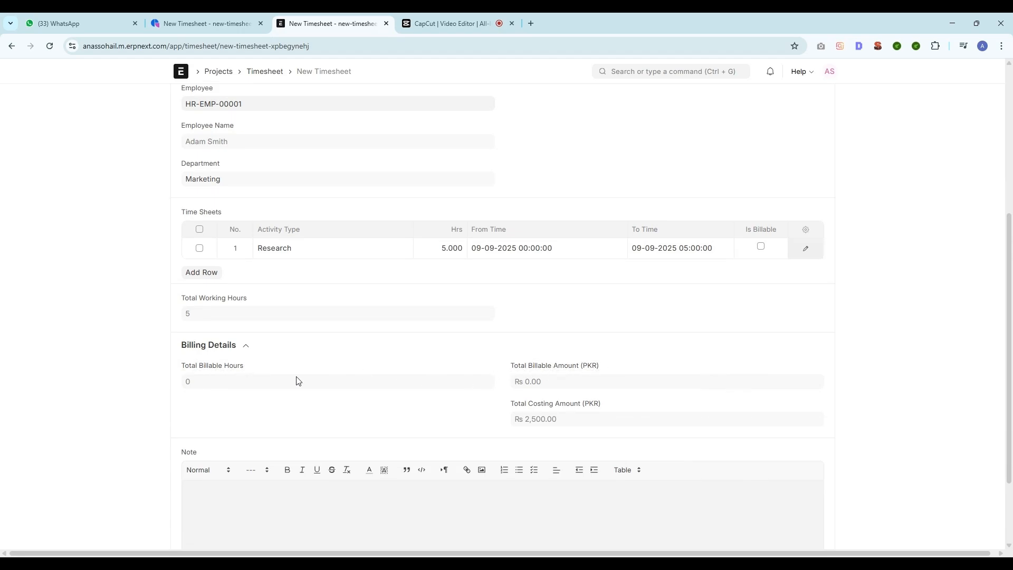
drag(498, 387, 561, 387)
click(477, 388)
Mark the Research row as billable and check the billable hours and amount
click(761, 247)
drag(174, 365, 244, 368)
drag(417, 381, 607, 369)
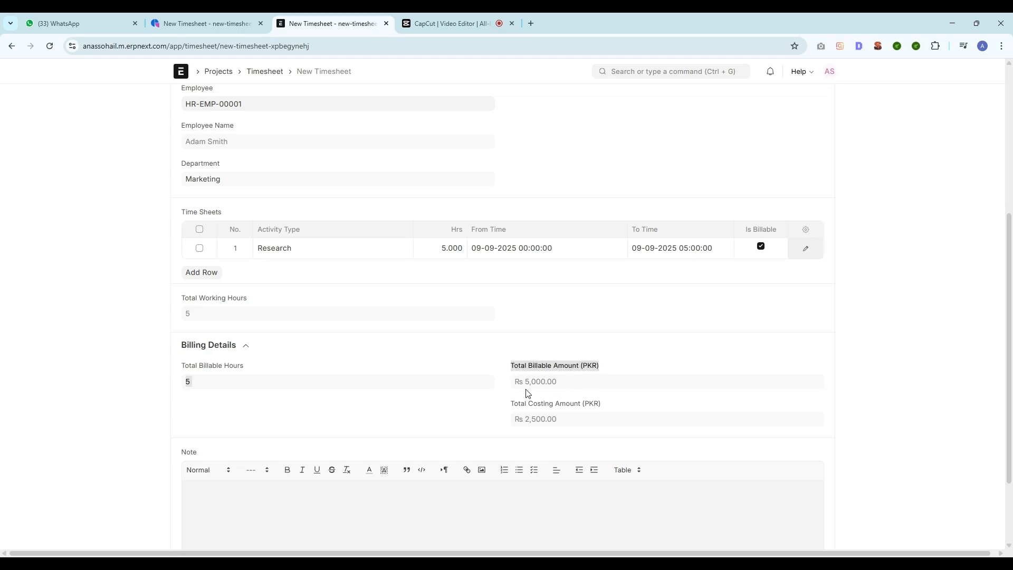
click(436, 410)
Save the timesheet and submit it permanently
scroll(409, 417, down, 2)
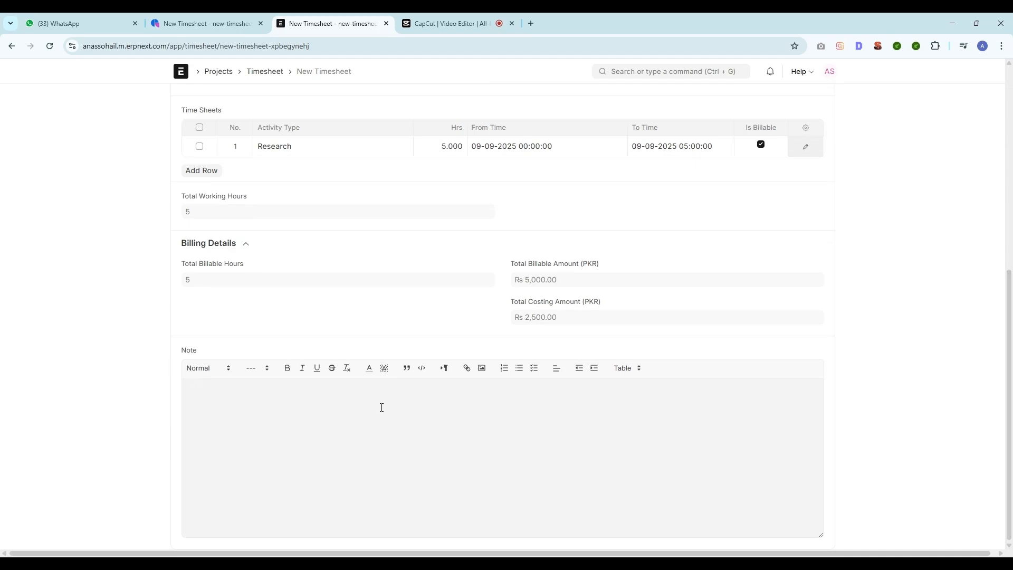
scroll(476, 409, up, 7)
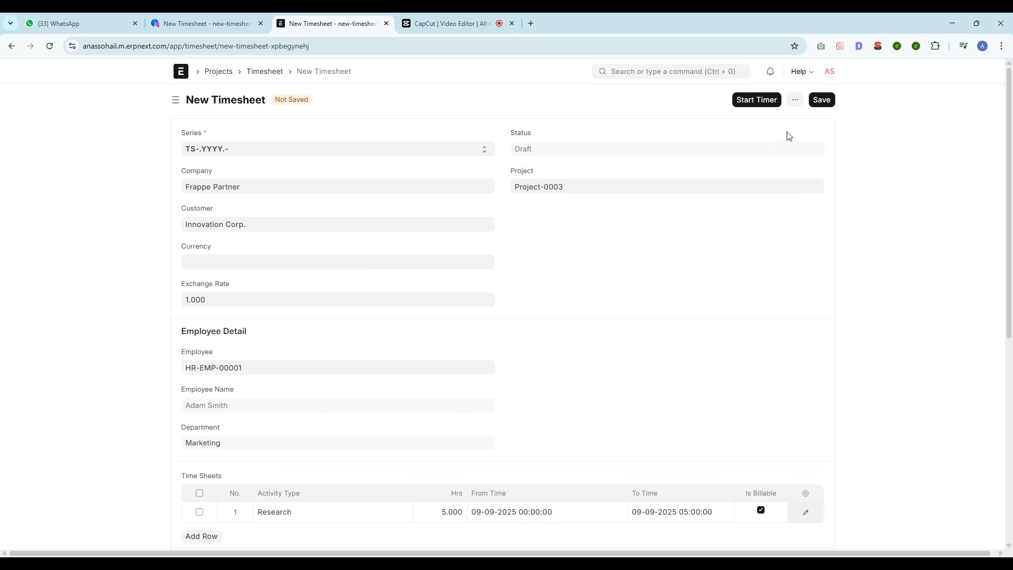
click(822, 103)
click(818, 100)
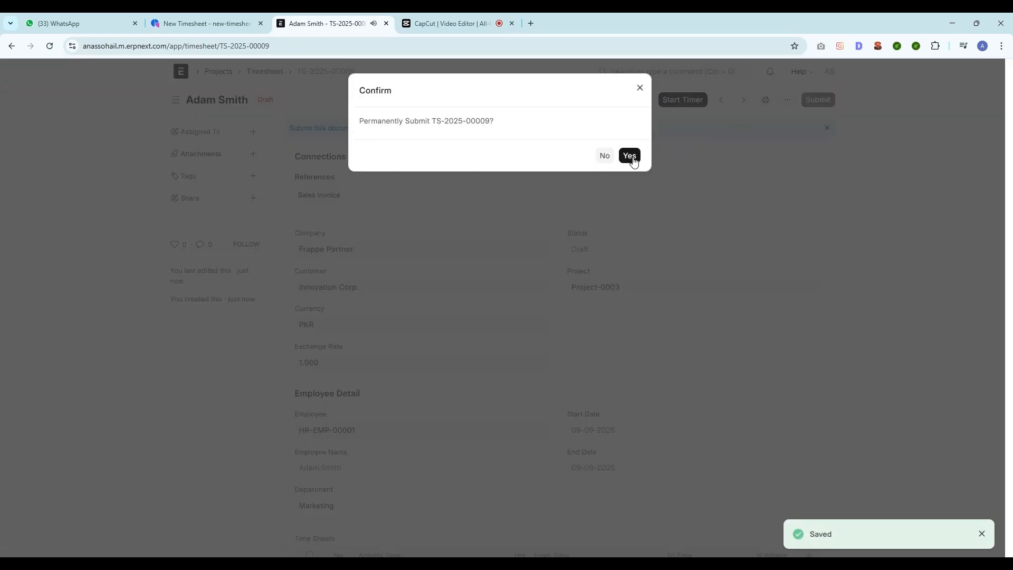
click(629, 154)
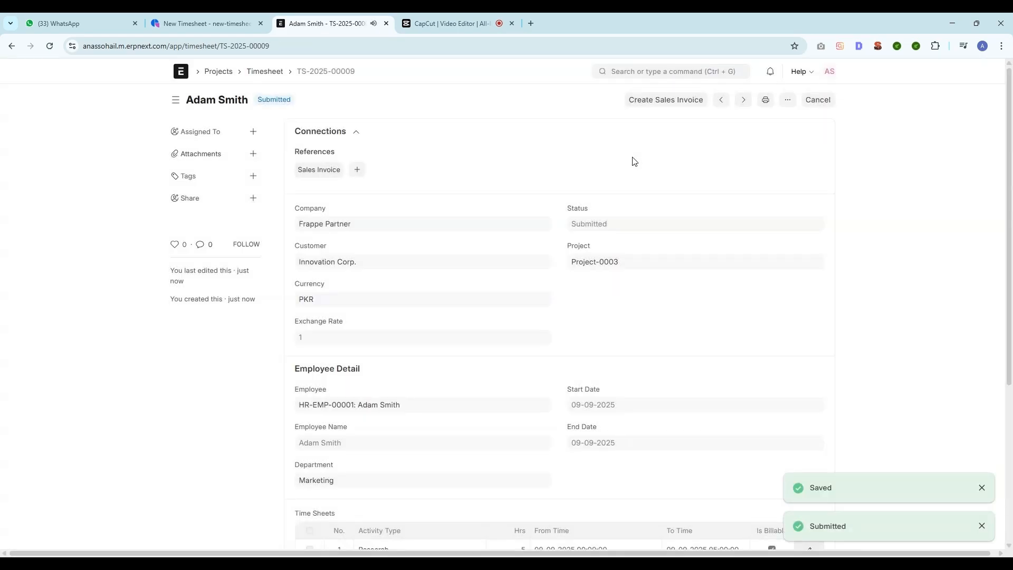
Create a sales invoice from the timesheet with the Consulting service item STO-ITEM-2025-00028 and review its item line
click(663, 105)
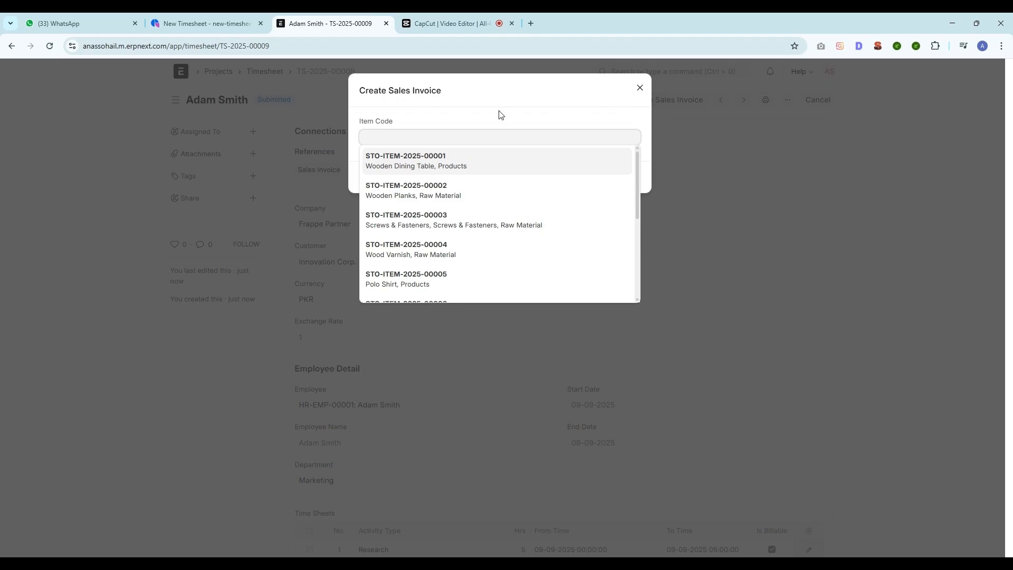
text(consul)
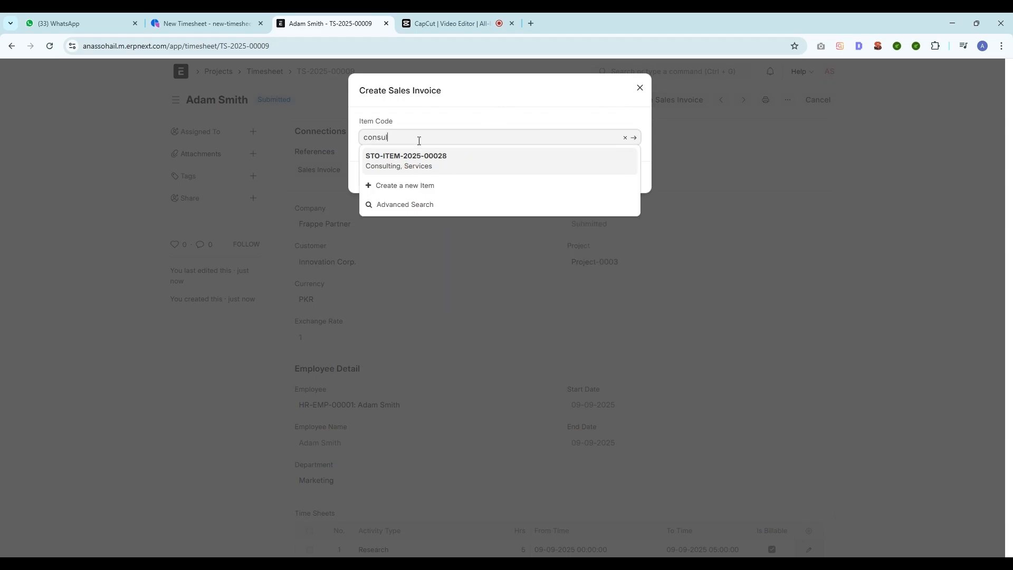
click(422, 164)
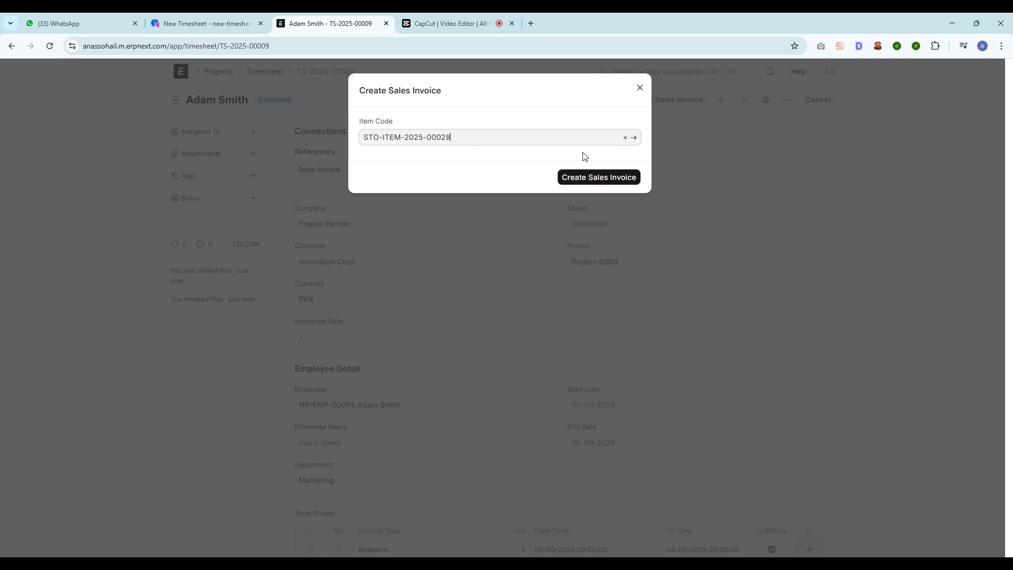
click(602, 188)
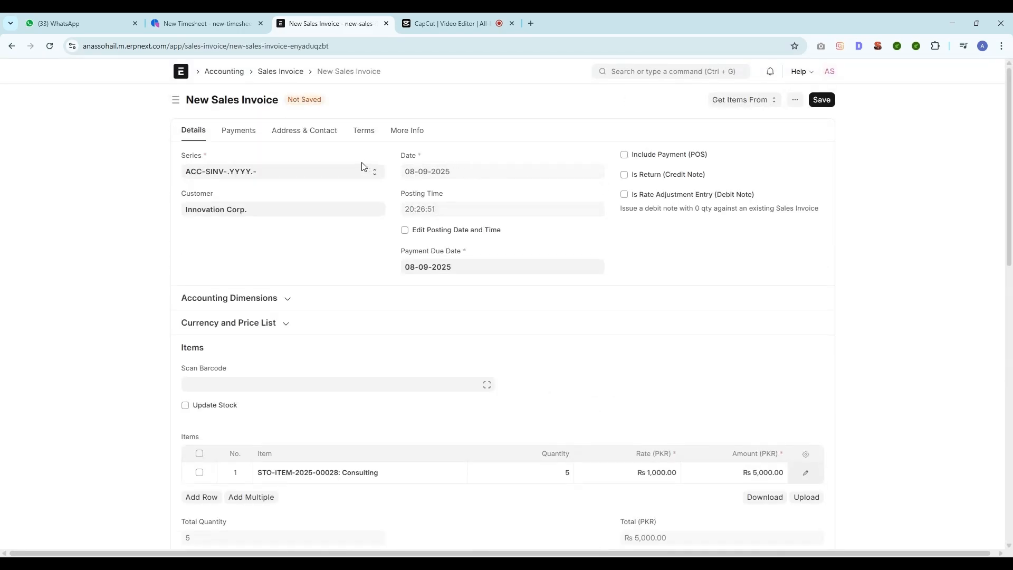
scroll(200, 237, down, 2)
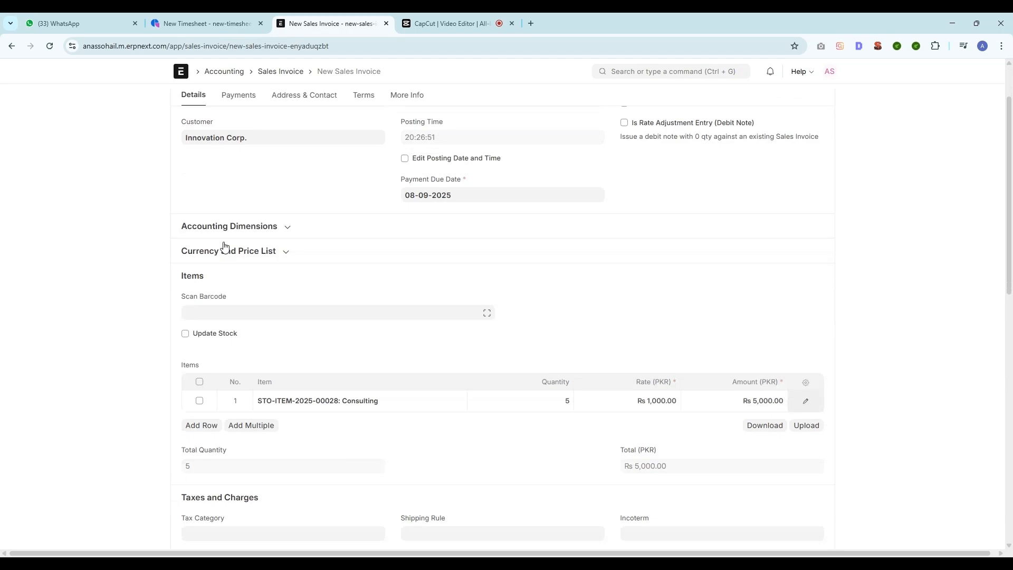
scroll(297, 249, down, 1)
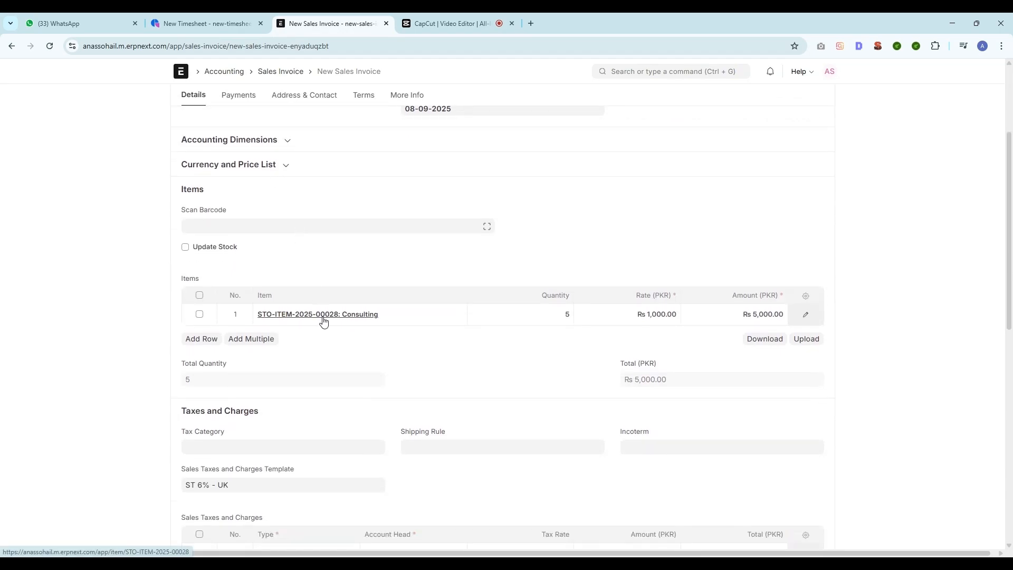
scroll(395, 345, up, 1)
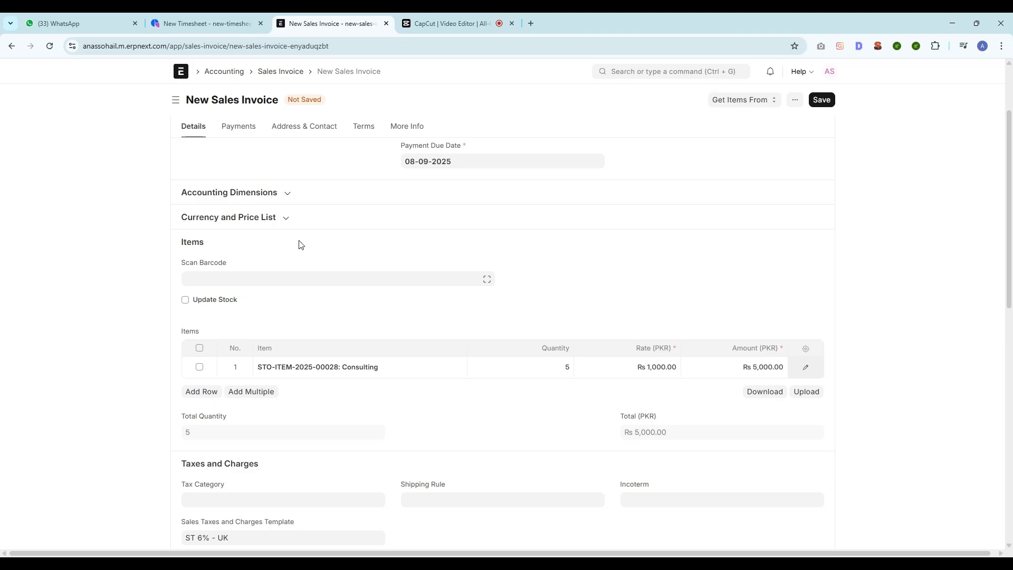
Try out the posting date and time editing option on the new sales invoice
click(409, 129)
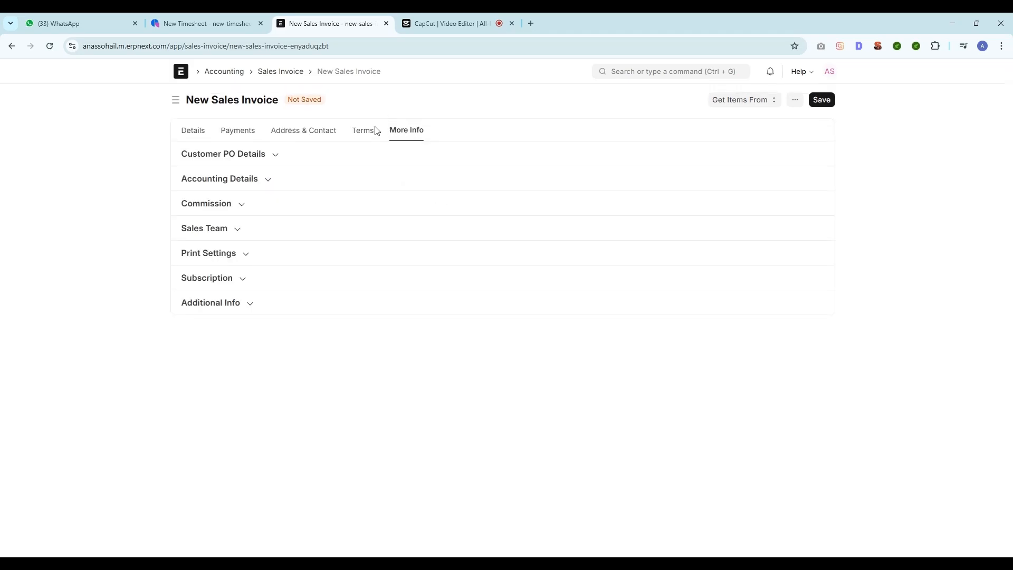
click(193, 137)
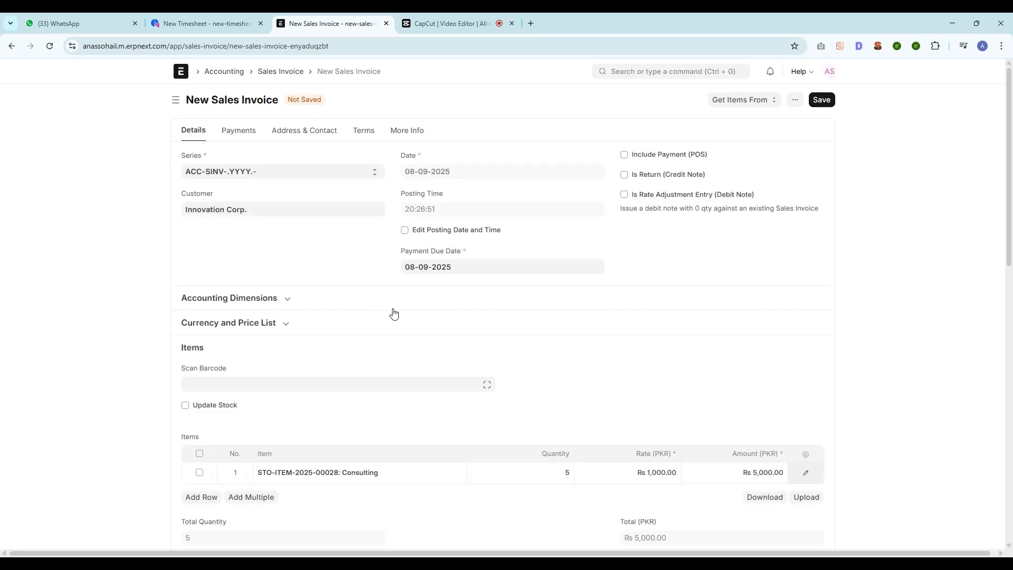
click(406, 231)
click(475, 176)
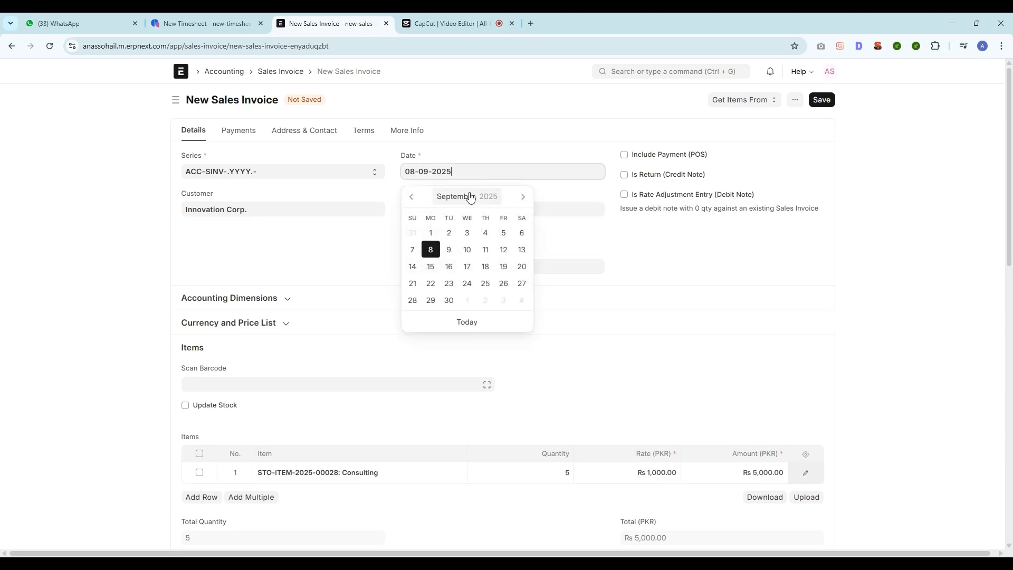
click(355, 260)
click(405, 231)
Save the sales invoice, submit it permanently and review its item line and taxes
scroll(355, 253, down, 3)
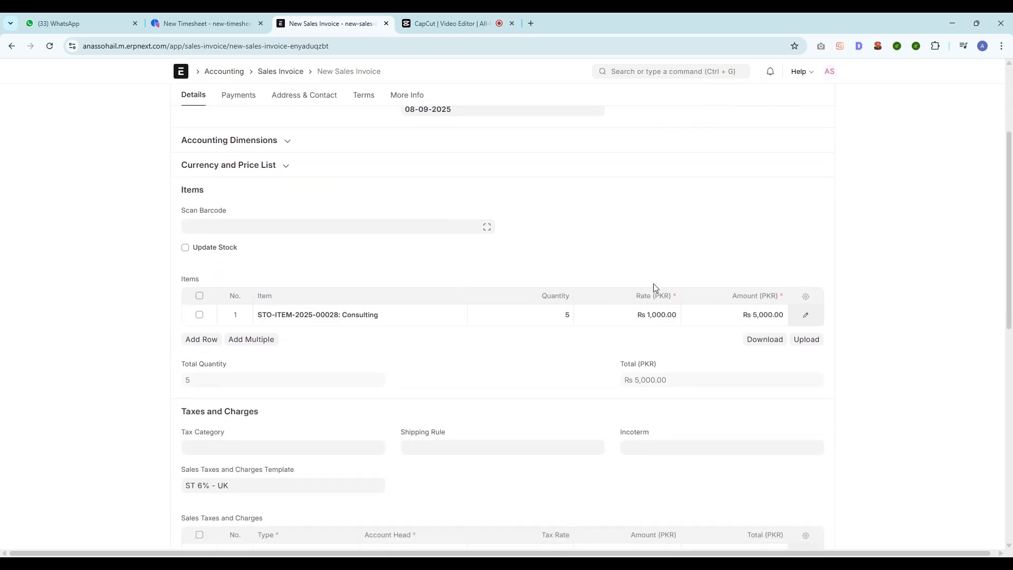
scroll(653, 283, up, 3)
click(821, 100)
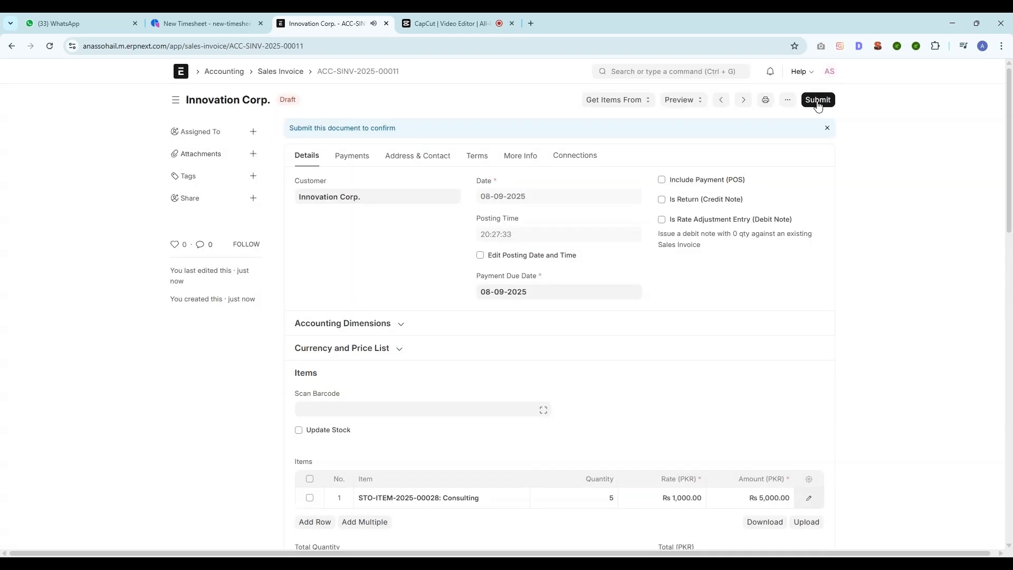
click(819, 100)
click(629, 151)
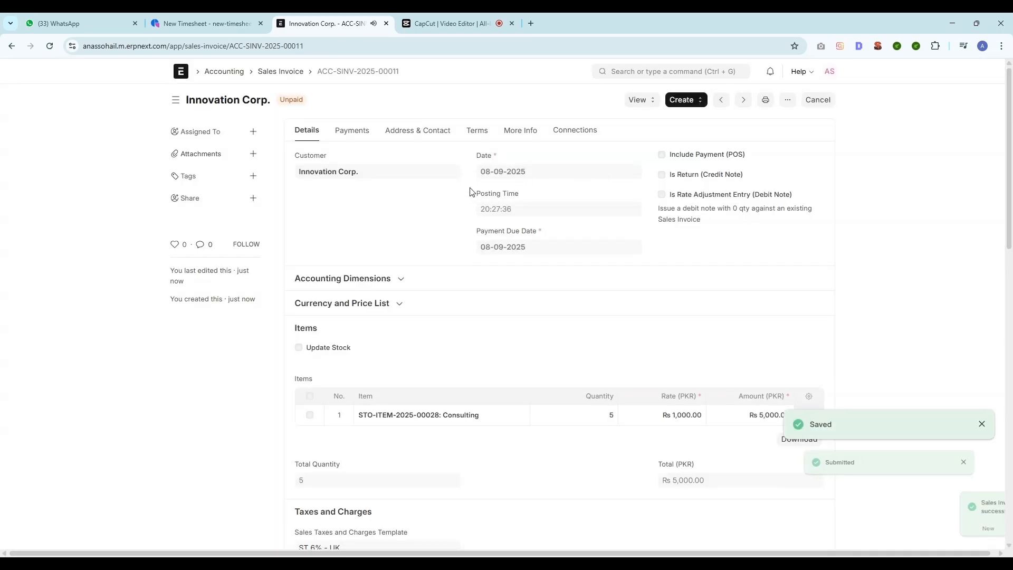
scroll(512, 269, down, 1)
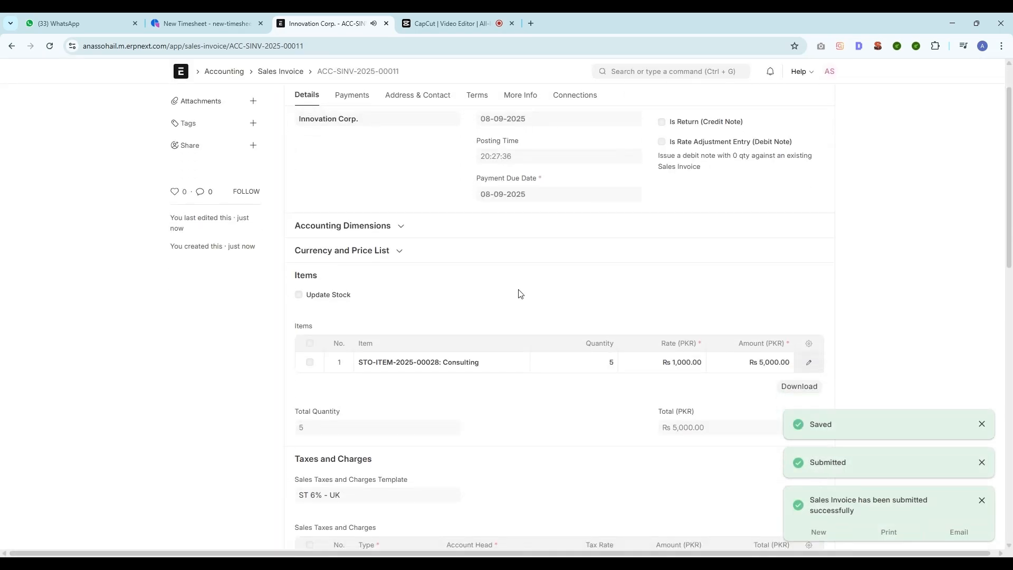
scroll(520, 294, down, 1)
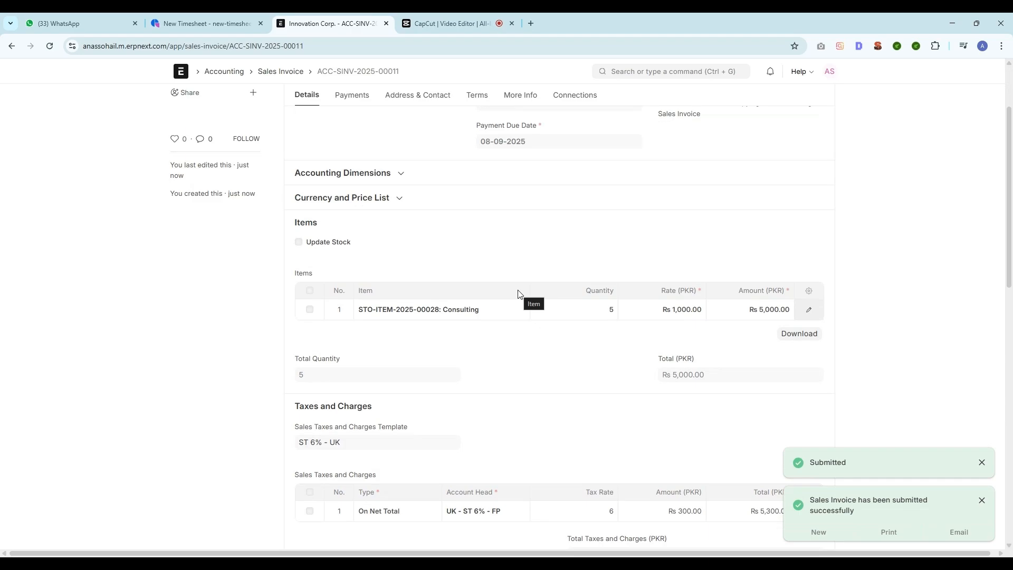
scroll(519, 294, up, 1)
scroll(520, 295, up, 3)
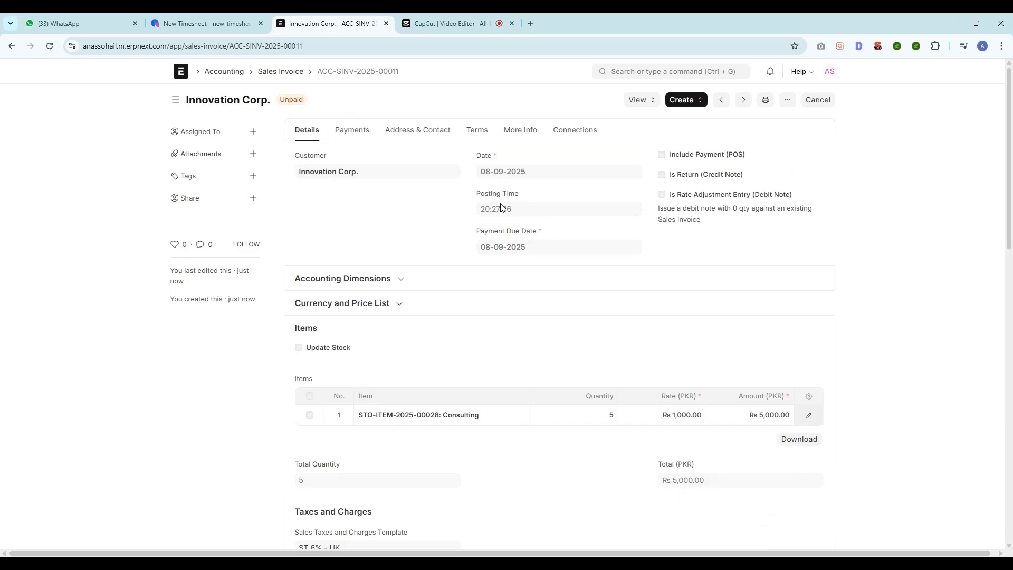
Cancel the submitted sales invoice and start an amended copy of it
click(815, 101)
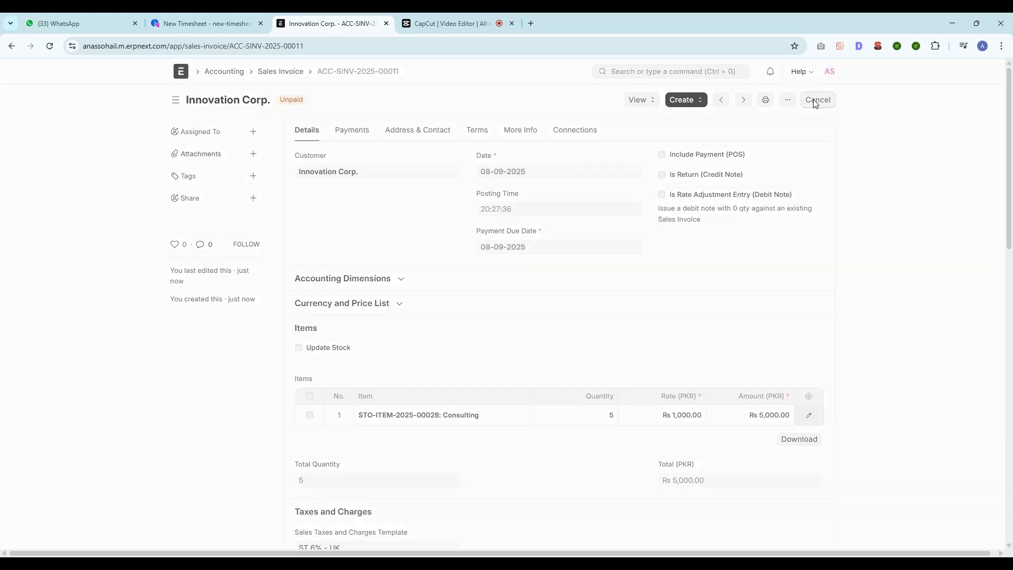
click(628, 146)
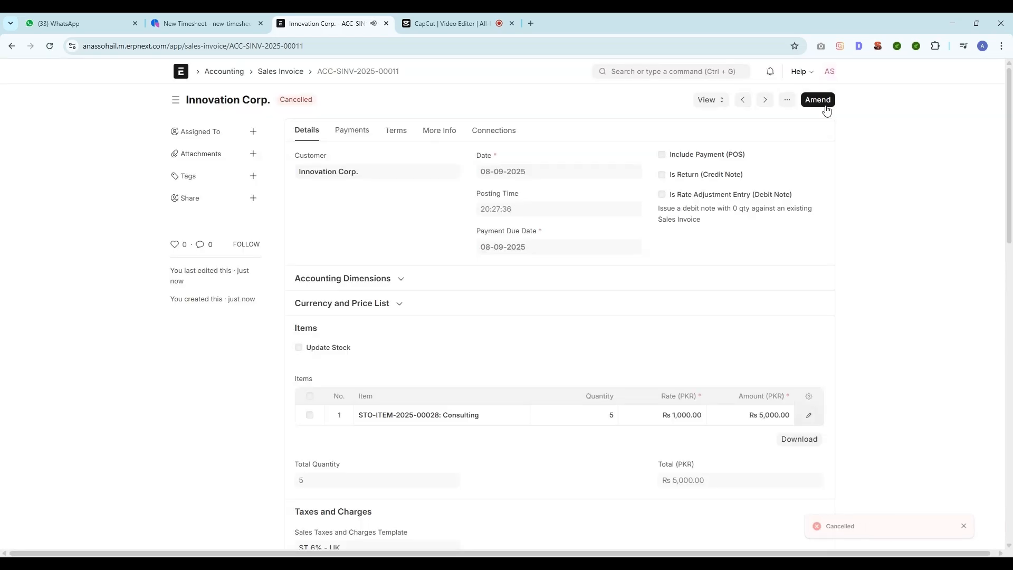
click(823, 104)
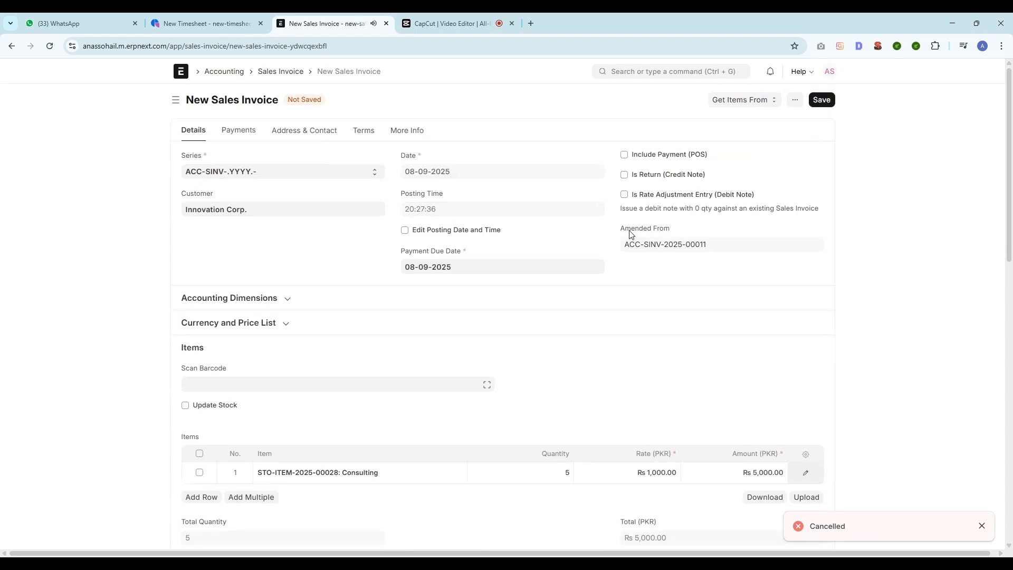
Delete the Consulting row from the items table of the amended invoice
click(199, 472)
click(205, 497)
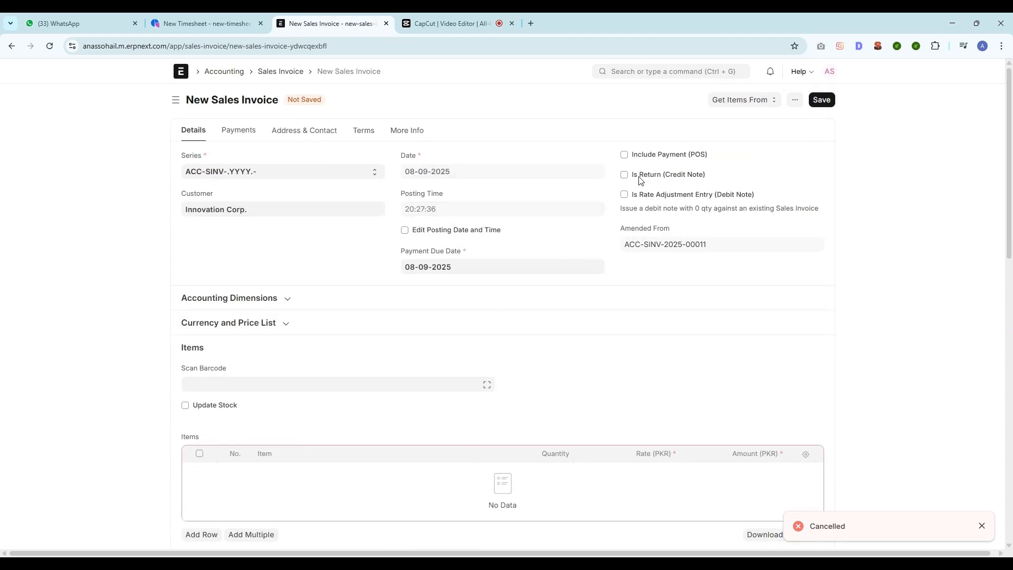
Look at the customer's sales orders available as an item source without fetching any
click(742, 101)
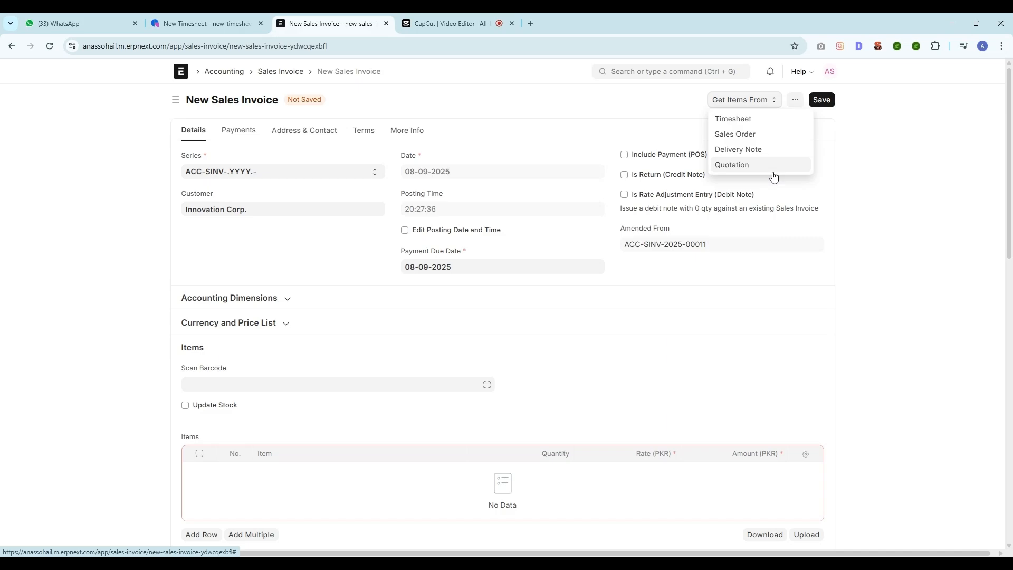
click(742, 135)
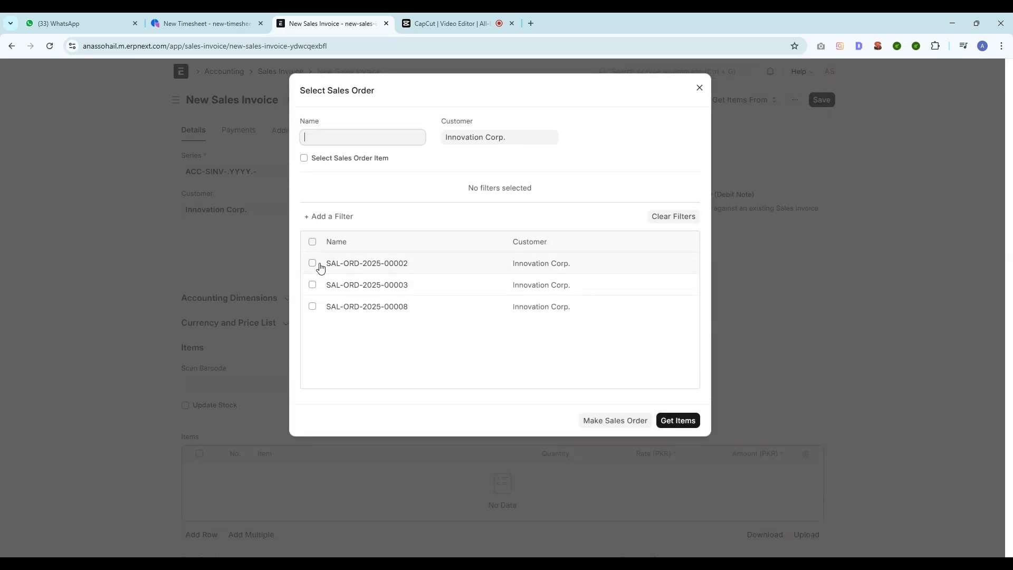
click(701, 88)
Expand the Accounting Dimensions section and check the cost center and project of the invoice
scroll(589, 174, down, 1)
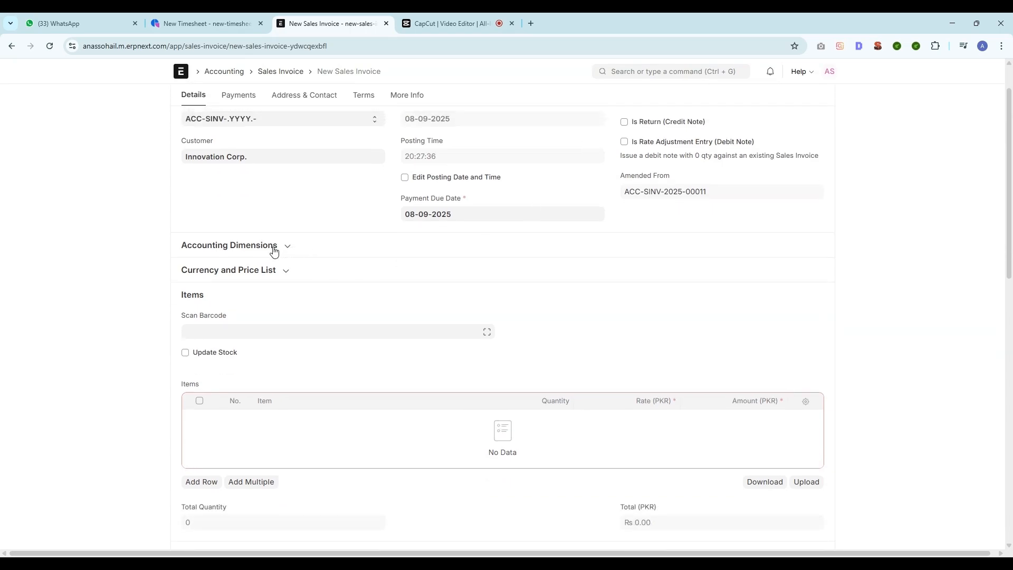
click(274, 252)
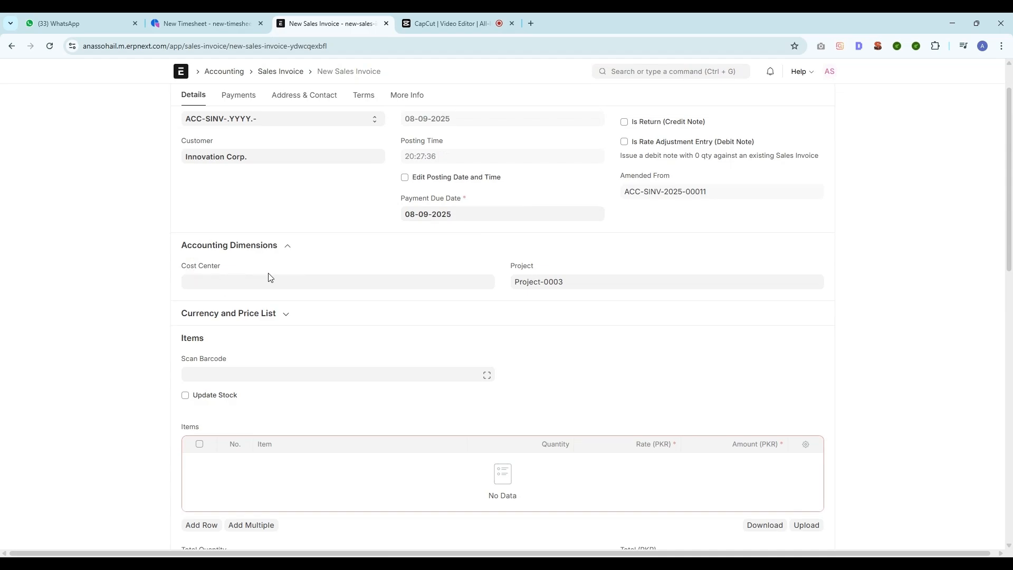
drag(178, 269, 229, 270)
click(232, 271)
scroll(468, 287, up, 1)
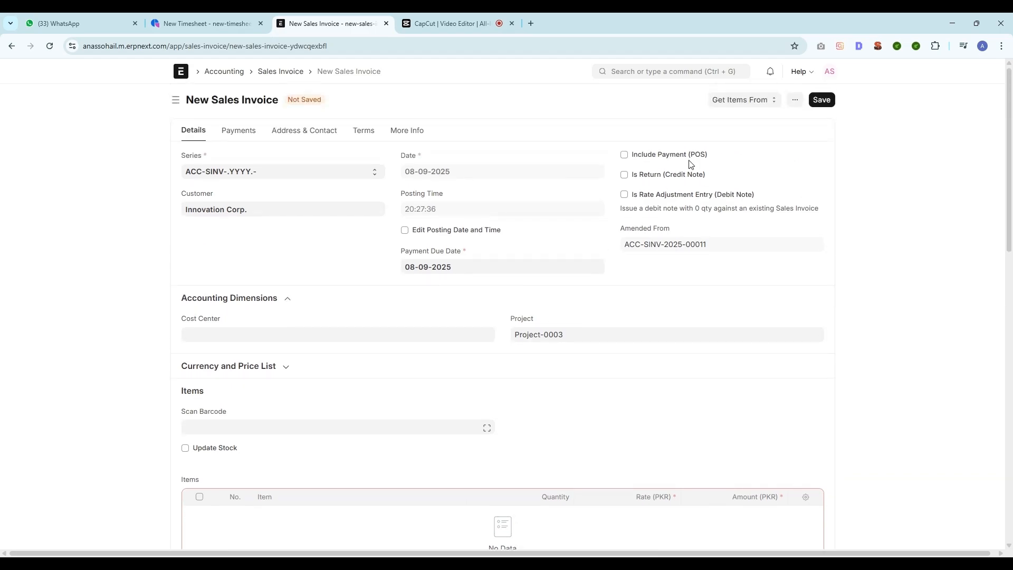
Set up getting invoice items from timesheets for the period 01-01-2025 to 30-09-2025
click(726, 101)
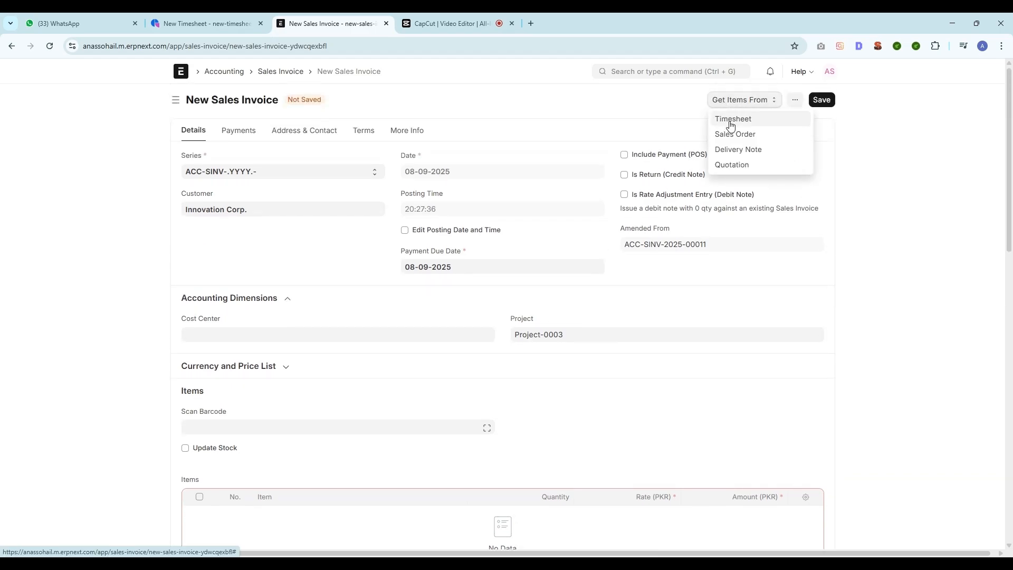
click(730, 125)
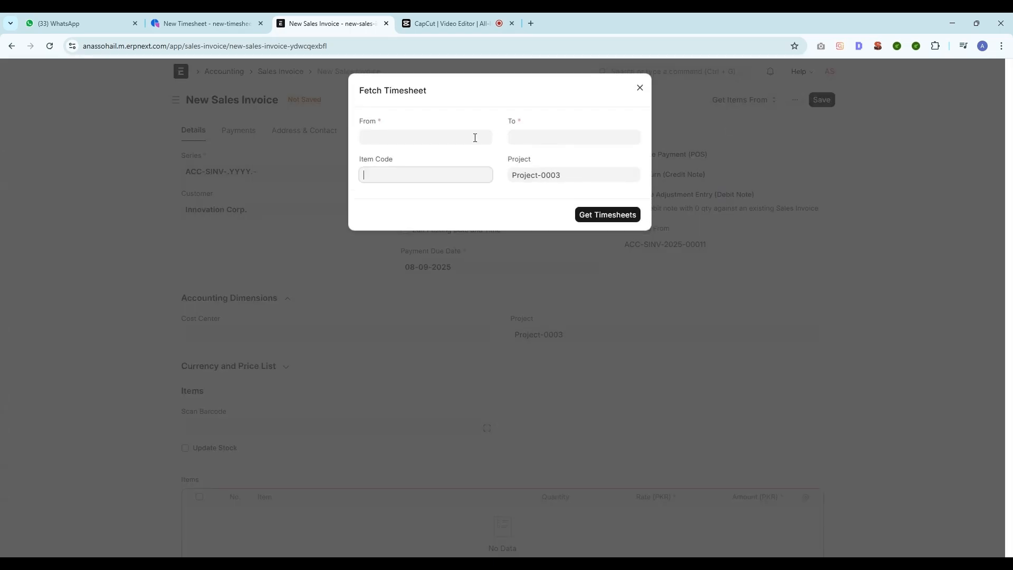
click(475, 137)
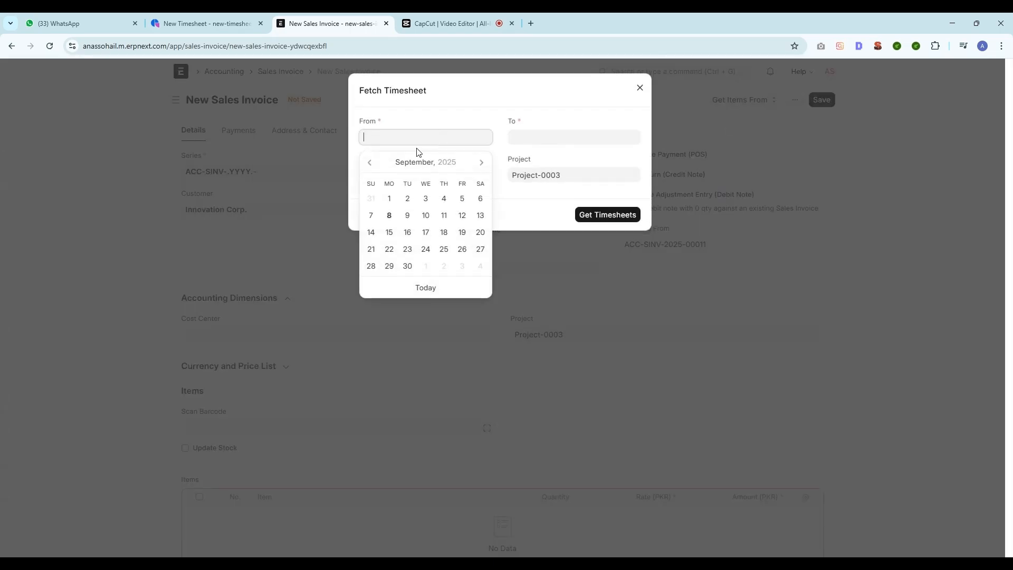
click(401, 164)
click(387, 186)
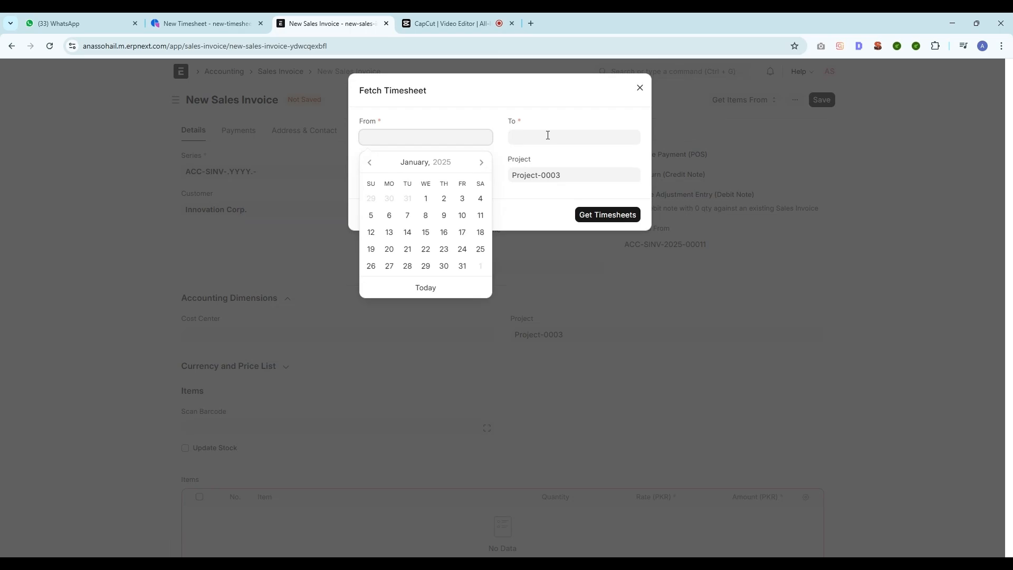
click(548, 135)
click(480, 139)
click(403, 164)
click(391, 185)
click(425, 198)
click(533, 136)
click(556, 268)
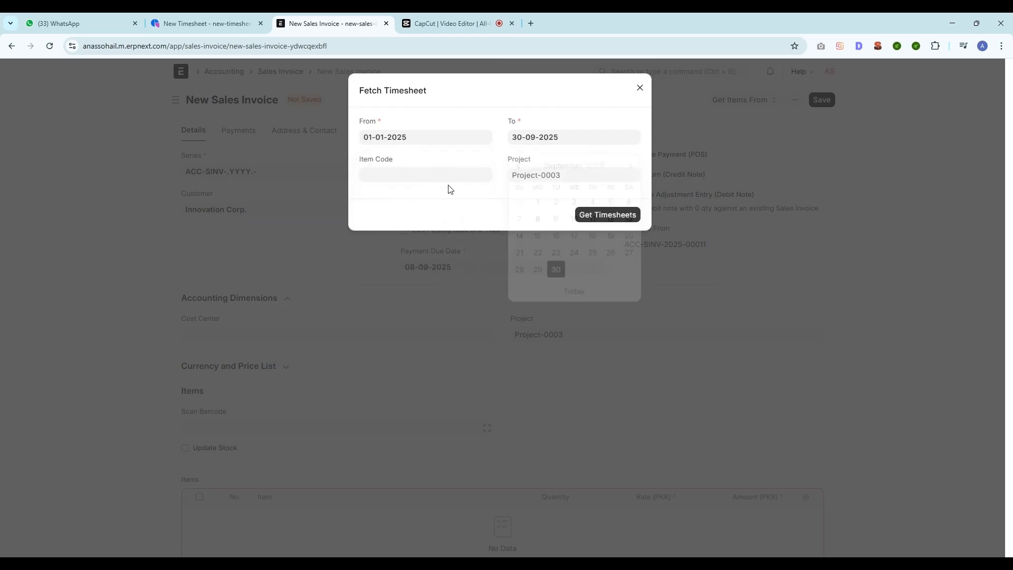
Choose the Consulting item STO-ITEM-2025-00028 as the item code and fetch the timesheets for Project-0003
click(445, 175)
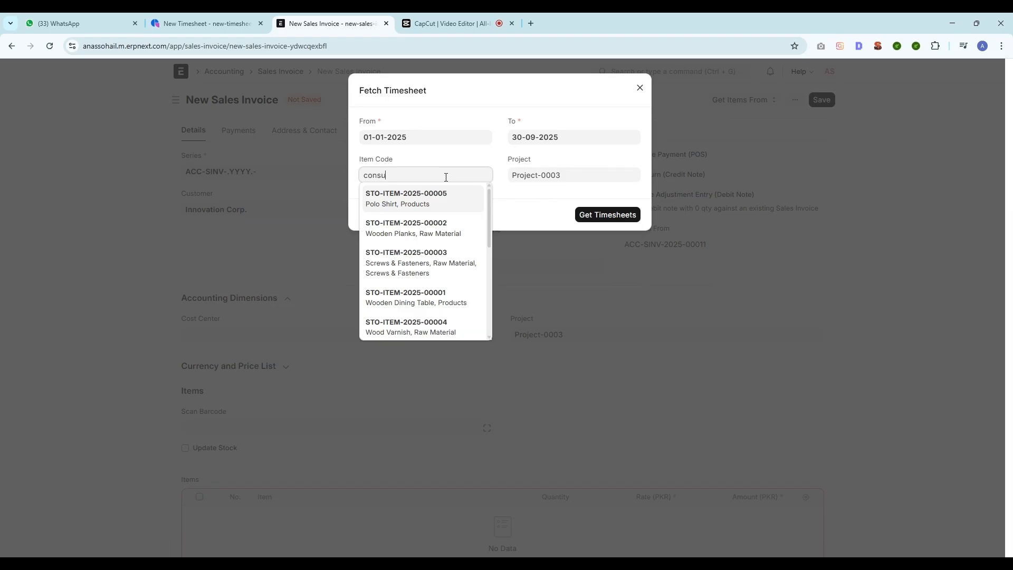
text(consu)
click(427, 203)
click(608, 216)
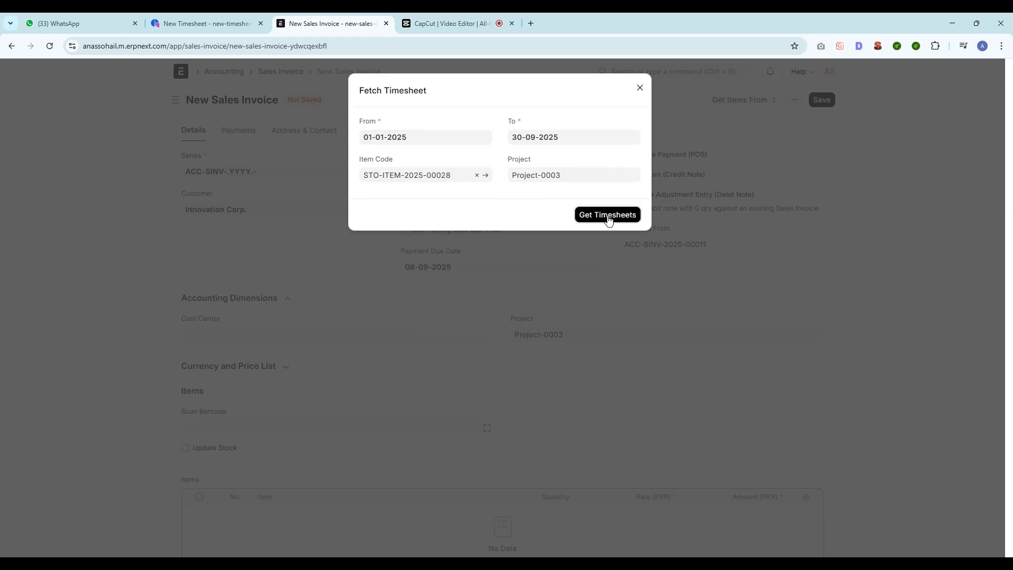
Review the fetched Consulting item line, then save the amended sales invoice and submit it permanently
scroll(450, 319, down, 1)
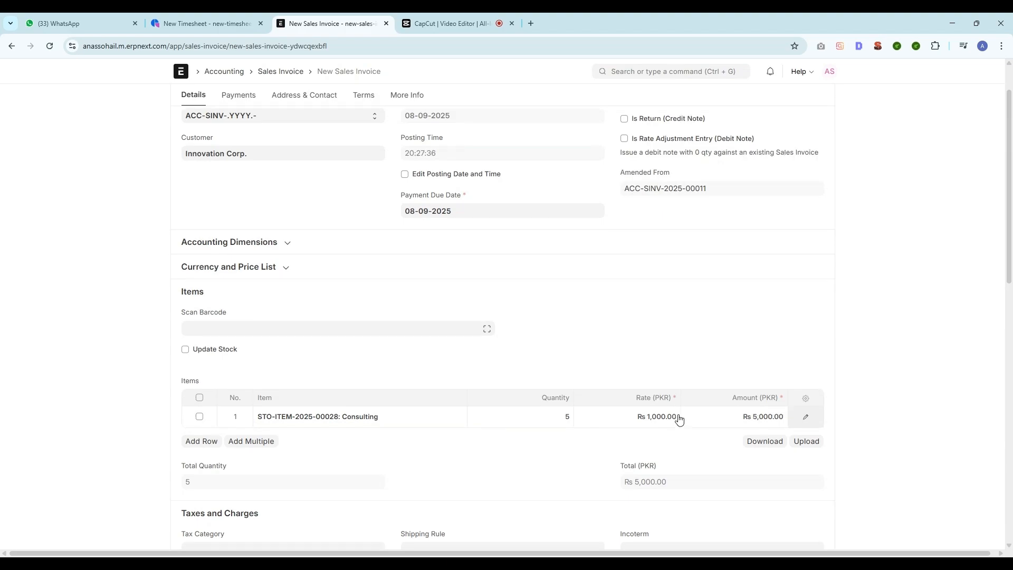
scroll(643, 414, down, 1)
scroll(635, 415, up, 2)
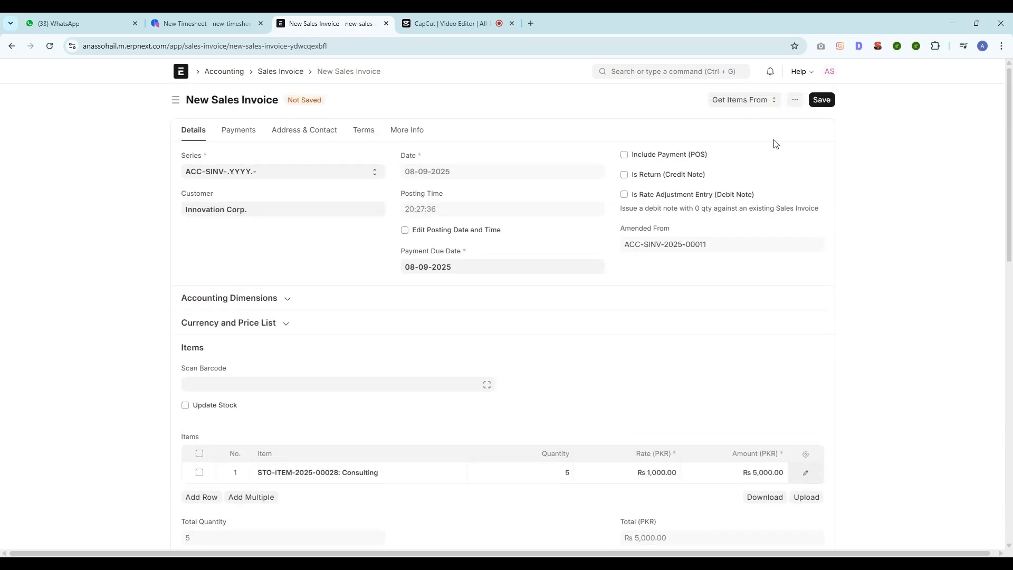
click(818, 104)
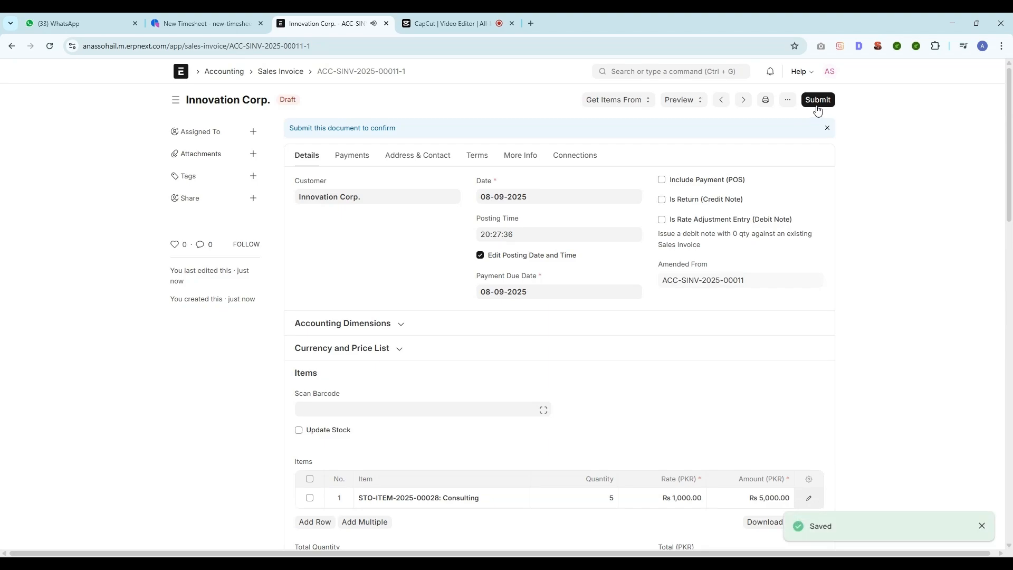
click(817, 106)
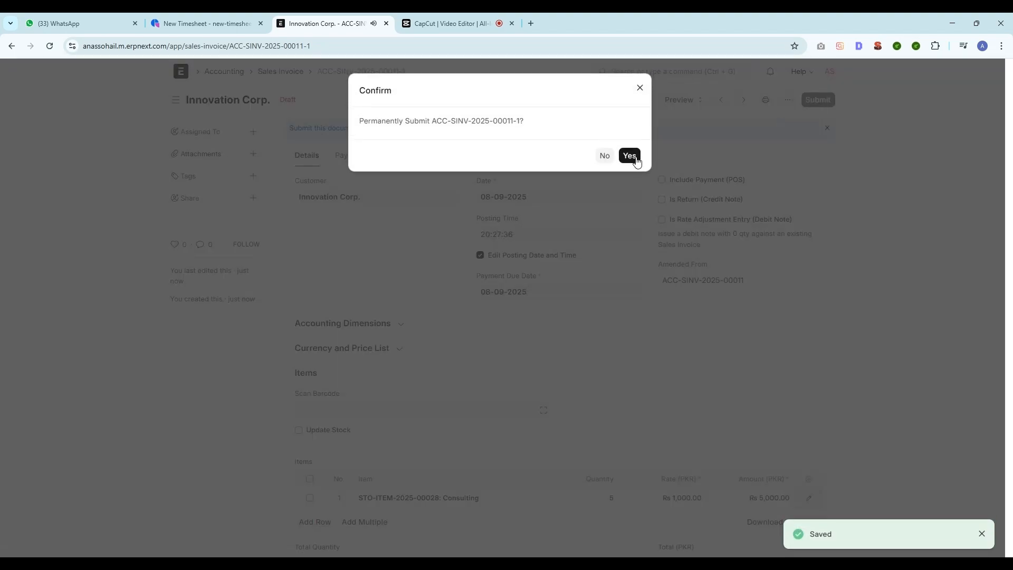
click(629, 151)
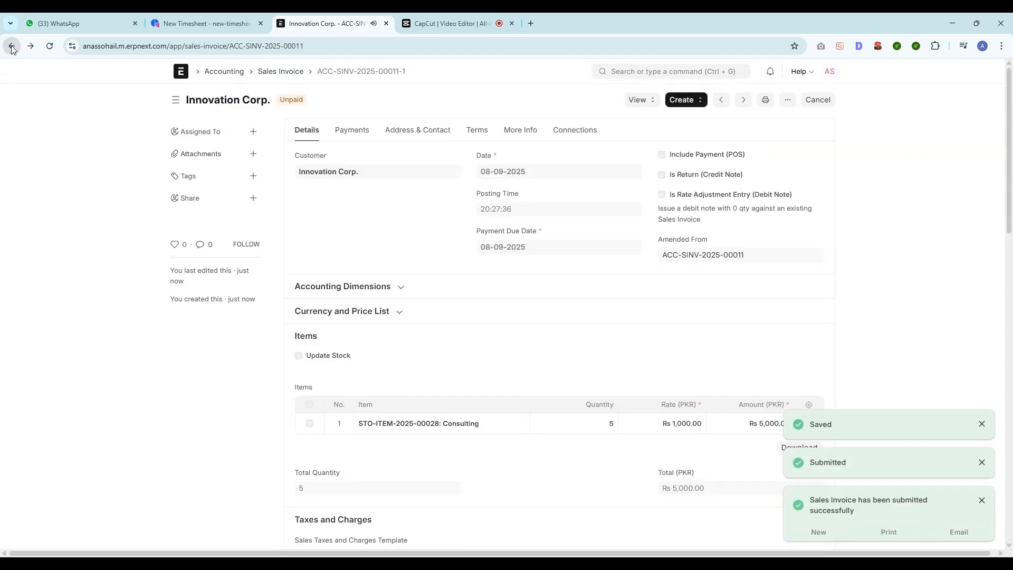
Return to the employee's timesheet and reload it
click(12, 46)
scroll(441, 328, down, 3)
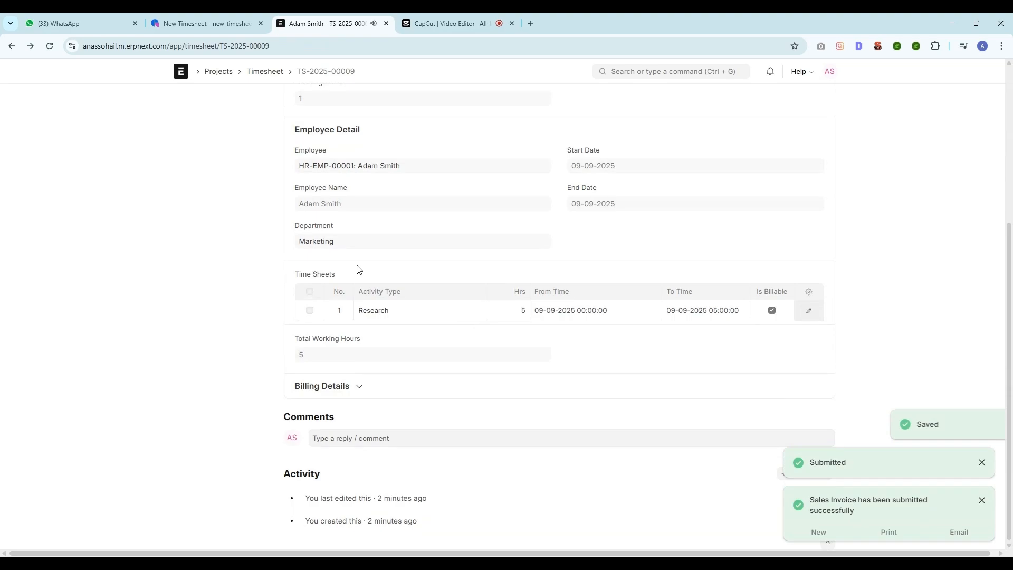
click(50, 46)
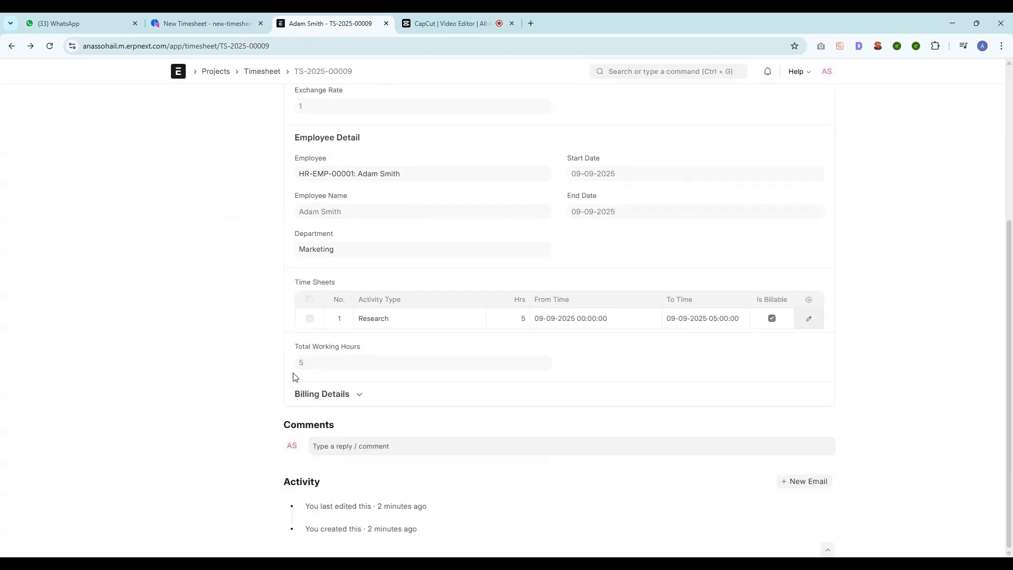
Expand the timesheet's Billing Details and examine the billable amount, billed amount, percentage billed and linked sales invoices
click(325, 393)
scroll(421, 398, down, 2)
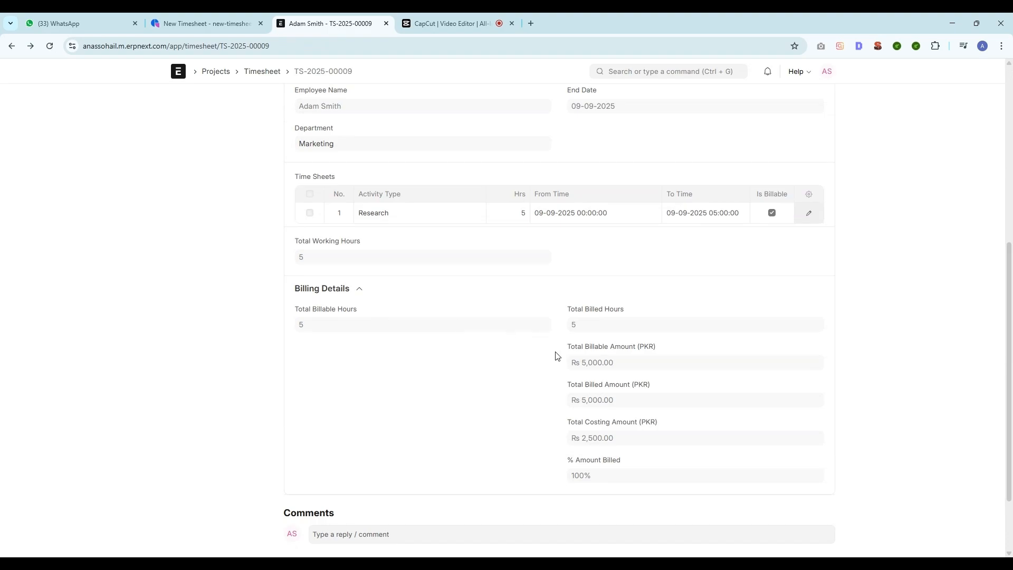
drag(555, 354, 663, 356)
drag(563, 401, 635, 400)
scroll(581, 401, down, 2)
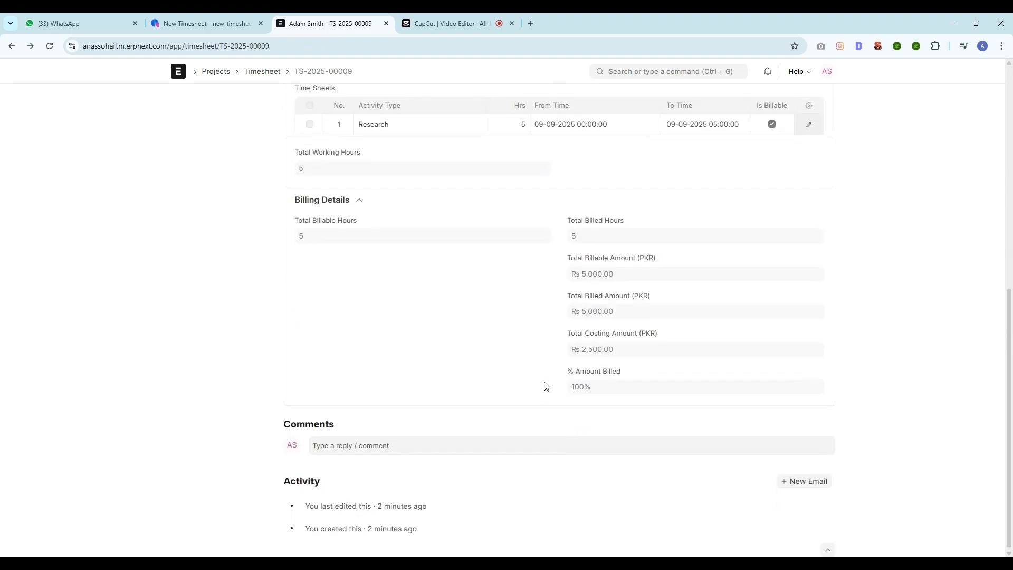
drag(562, 390, 608, 389)
click(540, 389)
scroll(566, 367, up, 6)
scroll(586, 348, up, 2)
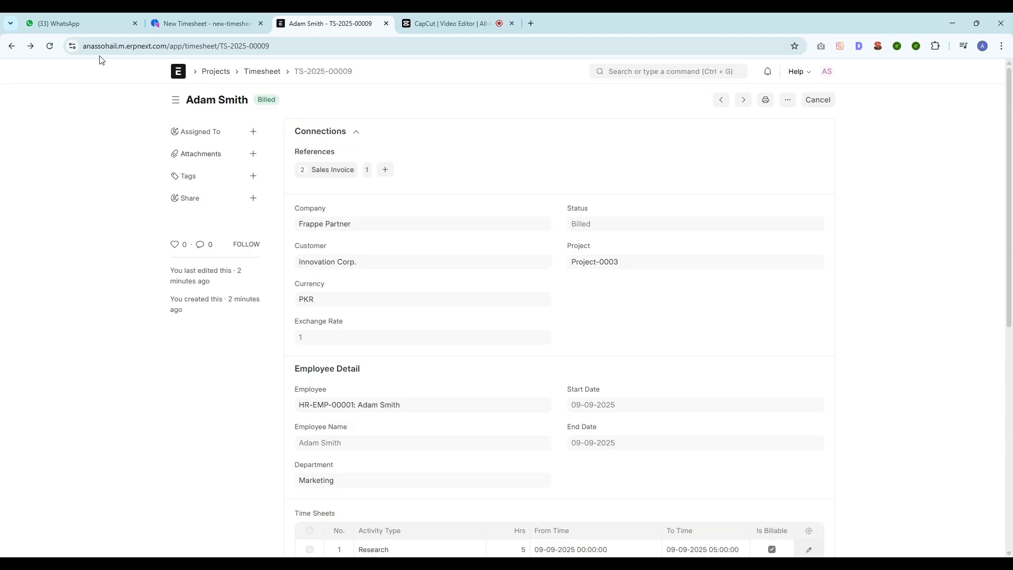
Go forward to the original cancelled sales invoice and review its details and item line
click(32, 46)
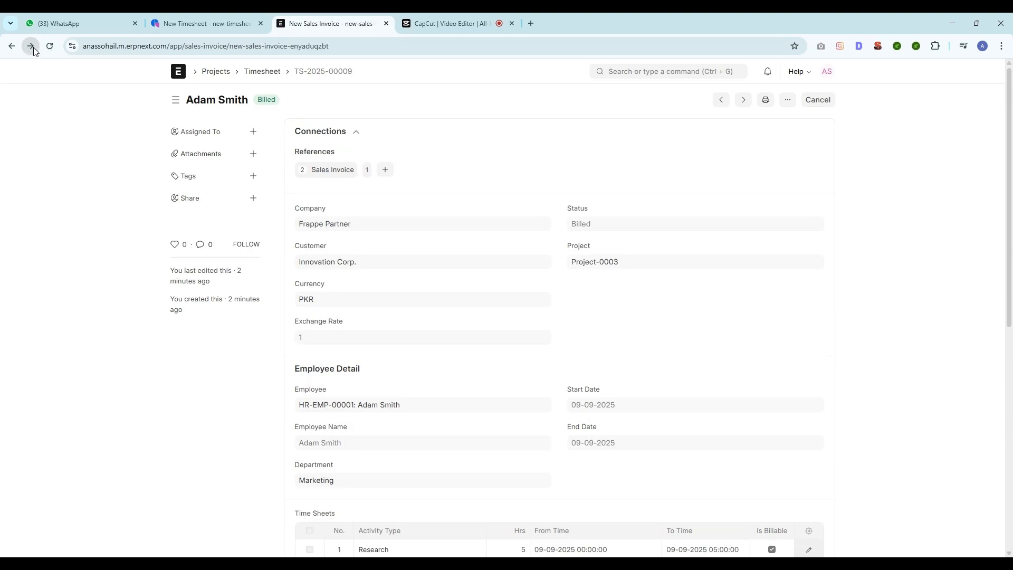
click(31, 47)
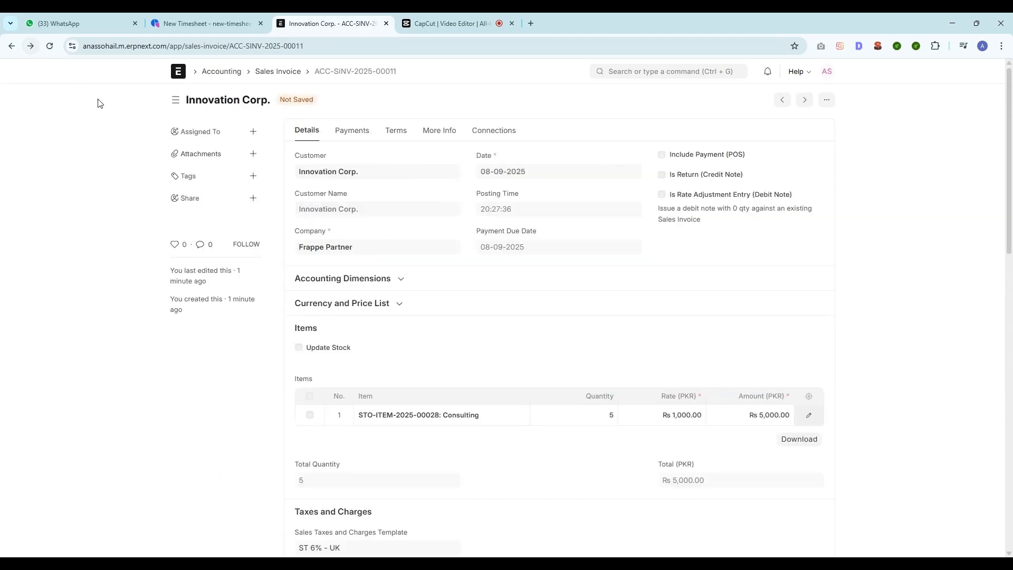
scroll(401, 207, down, 1)
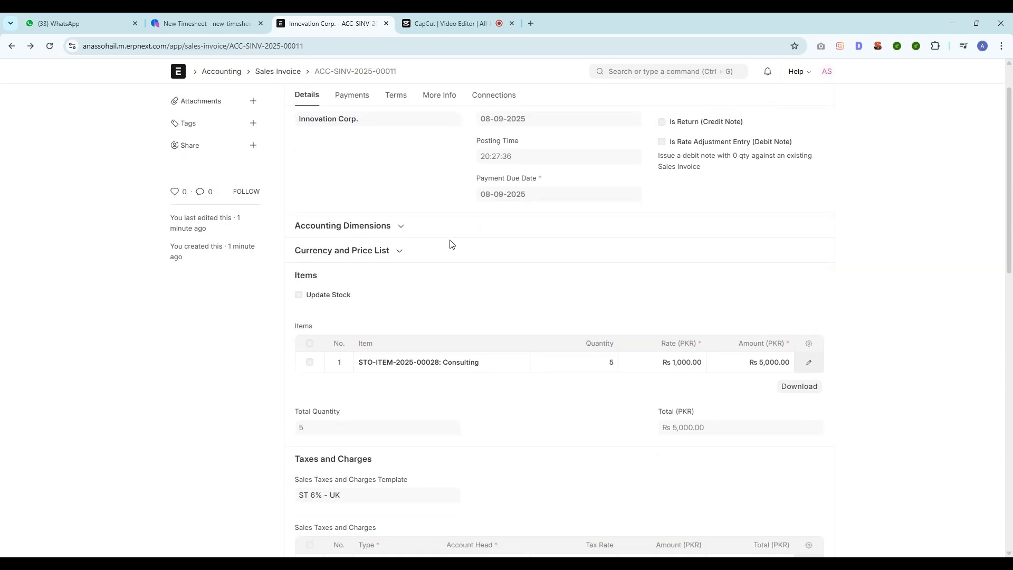
scroll(451, 244, up, 1)
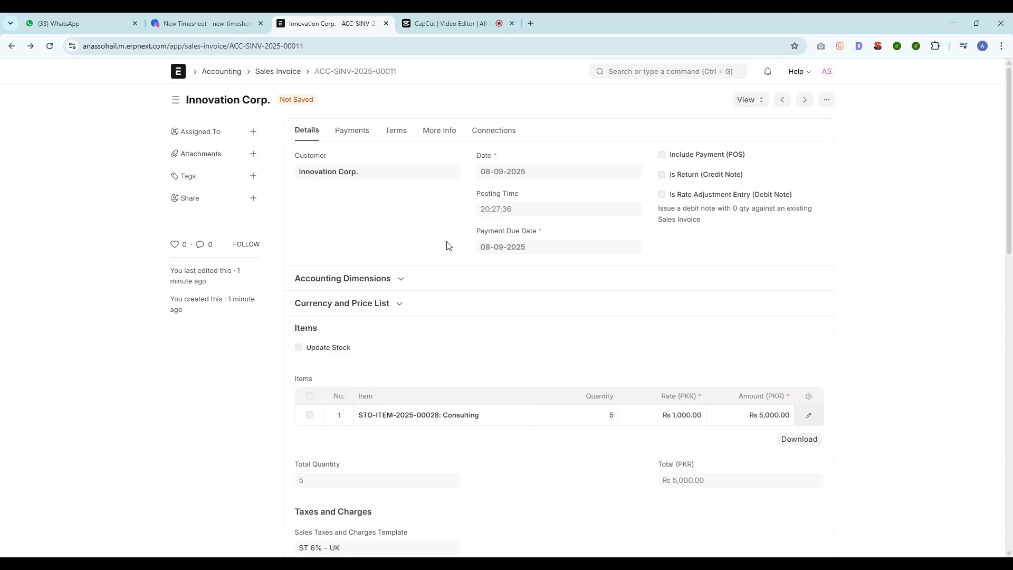
scroll(447, 245, down, 1)
scroll(447, 246, up, 1)
scroll(447, 246, down, 1)
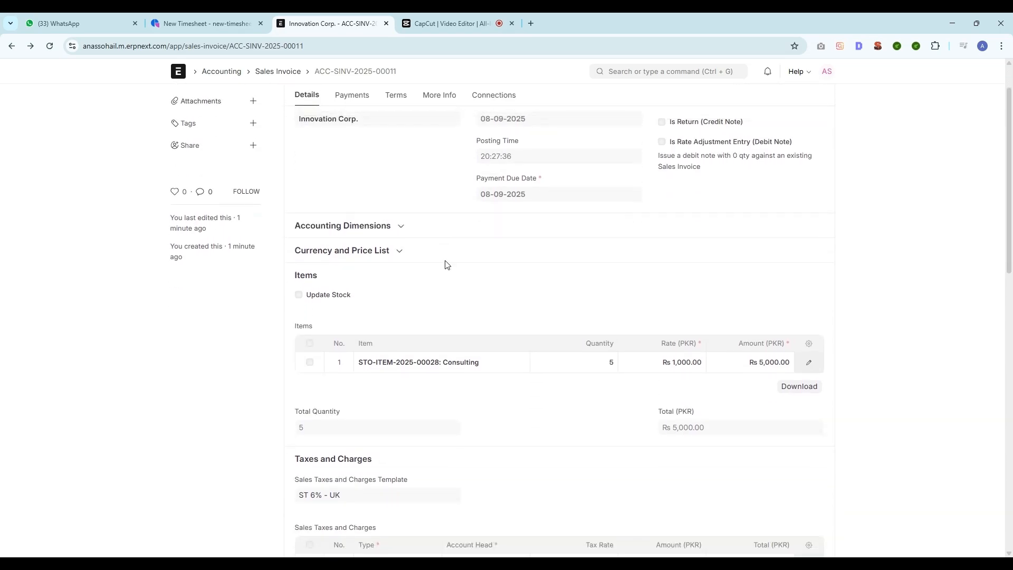